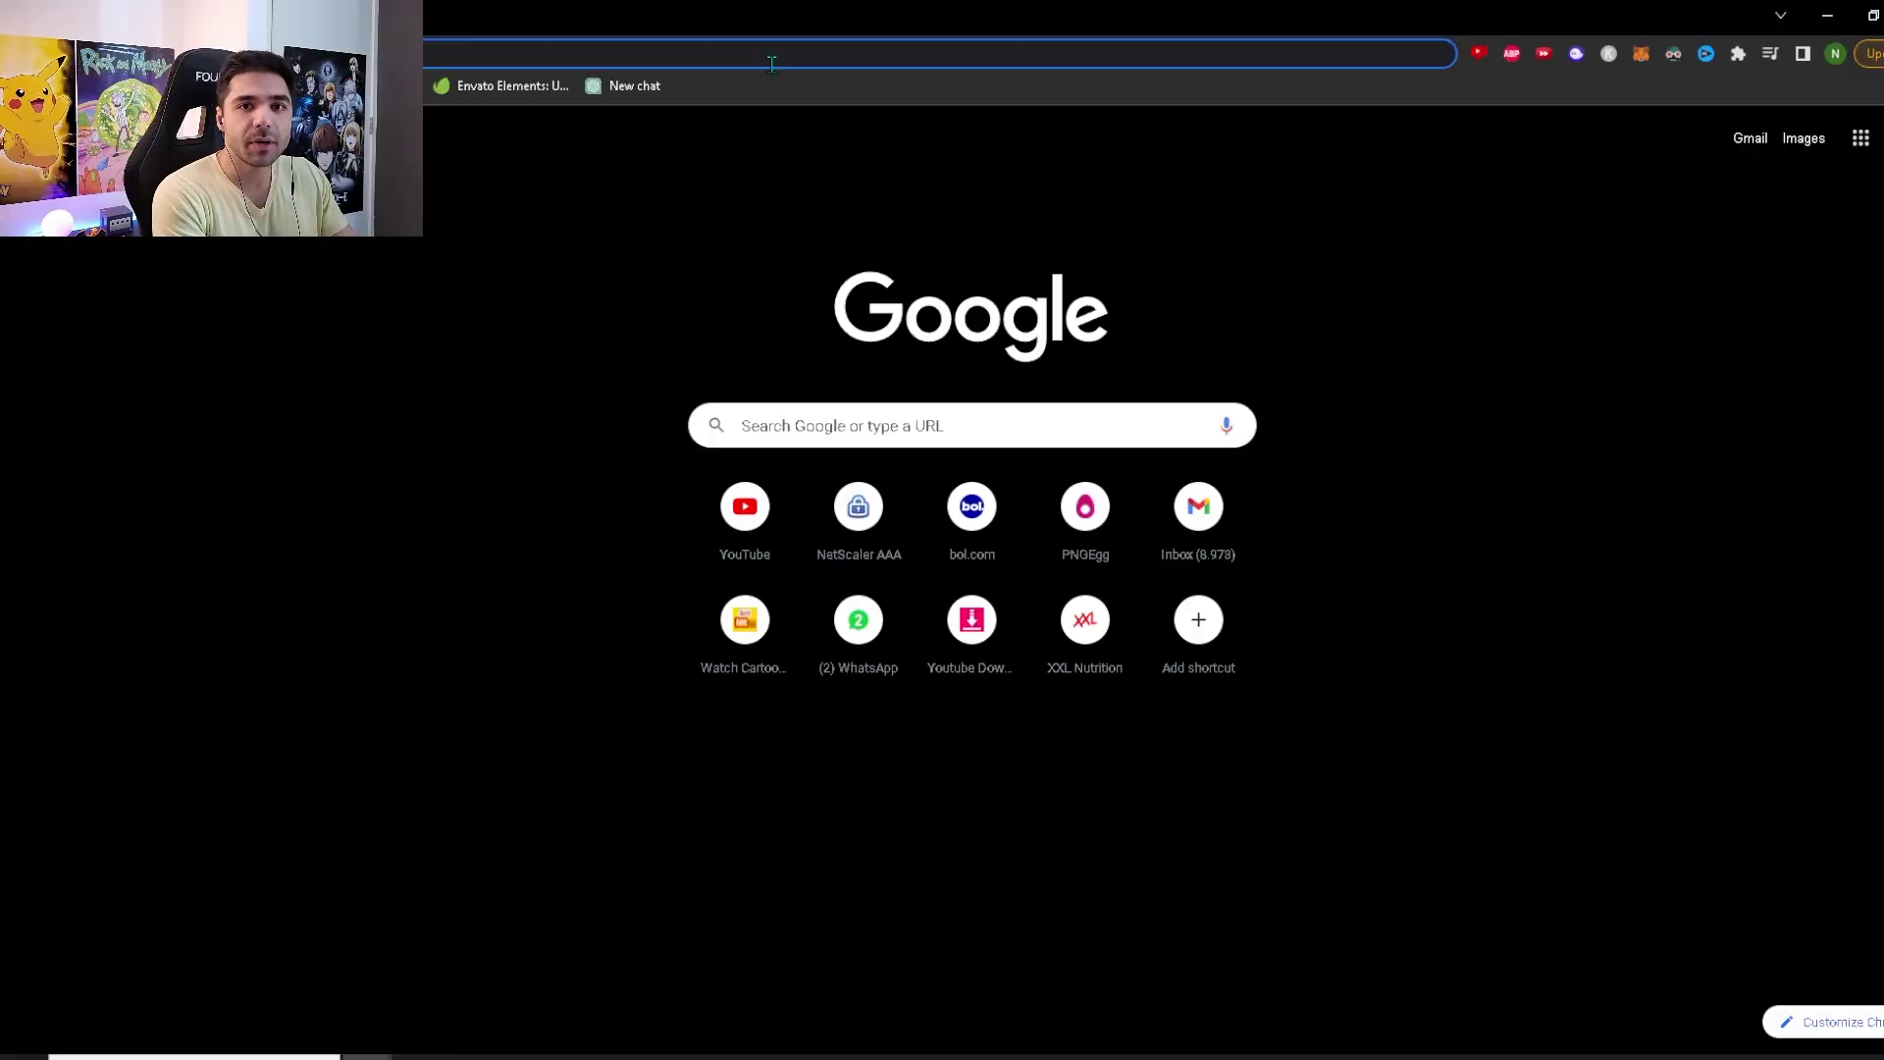
Sign up for ElevenLabs with Google after accepting the terms, then go to the empty VoiceLab (0 / 3).
text(el)
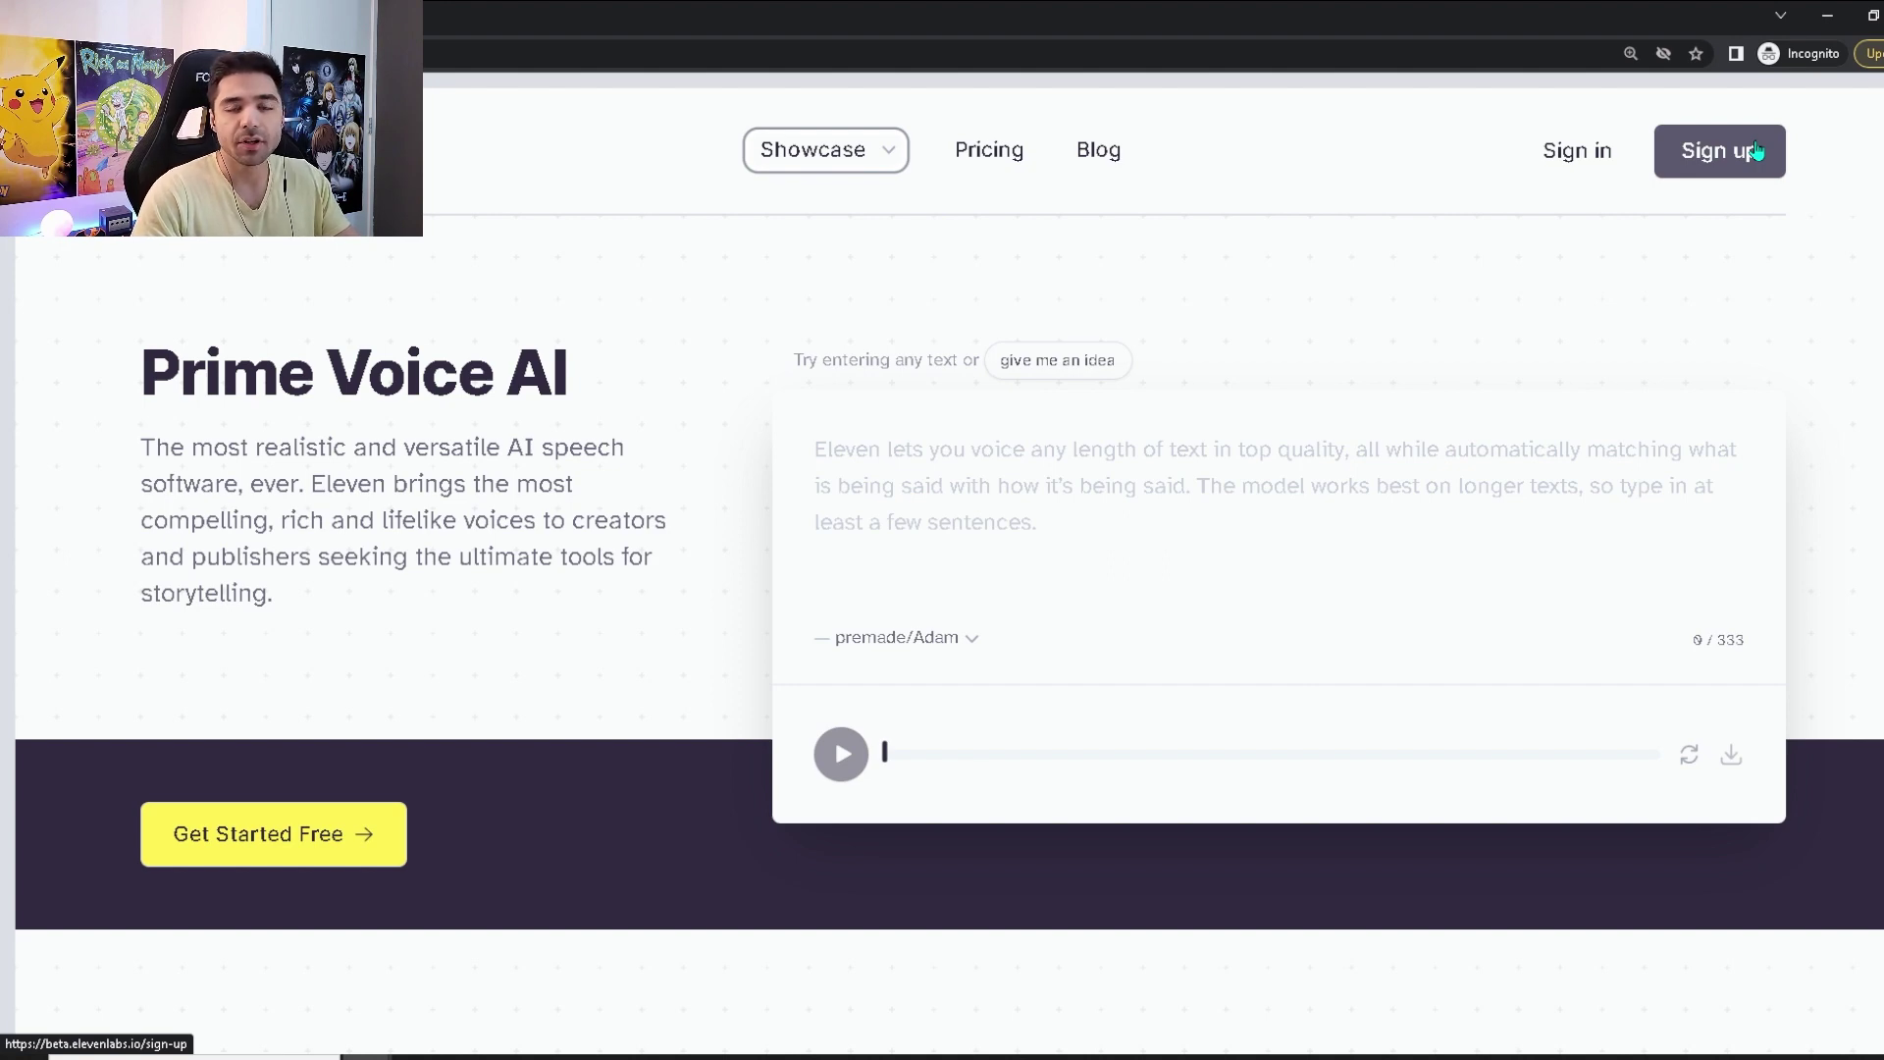
click(1756, 150)
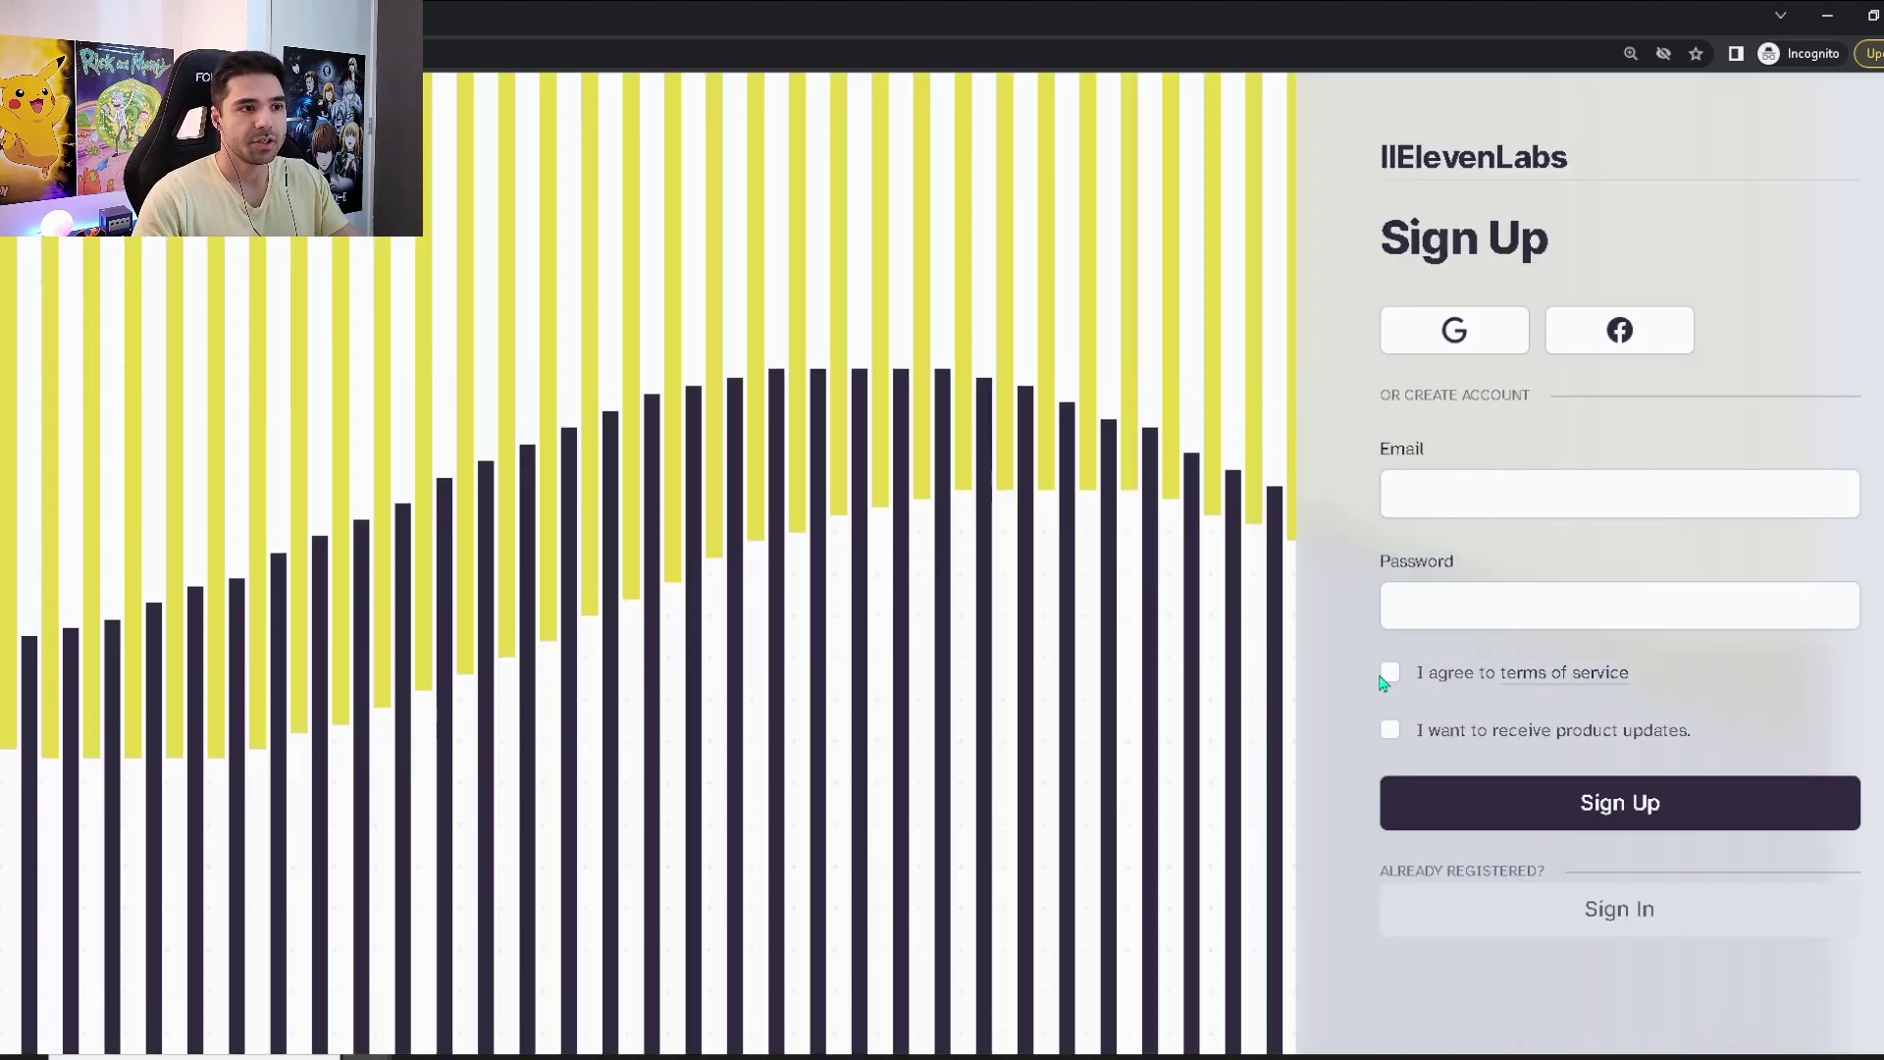
click(1471, 328)
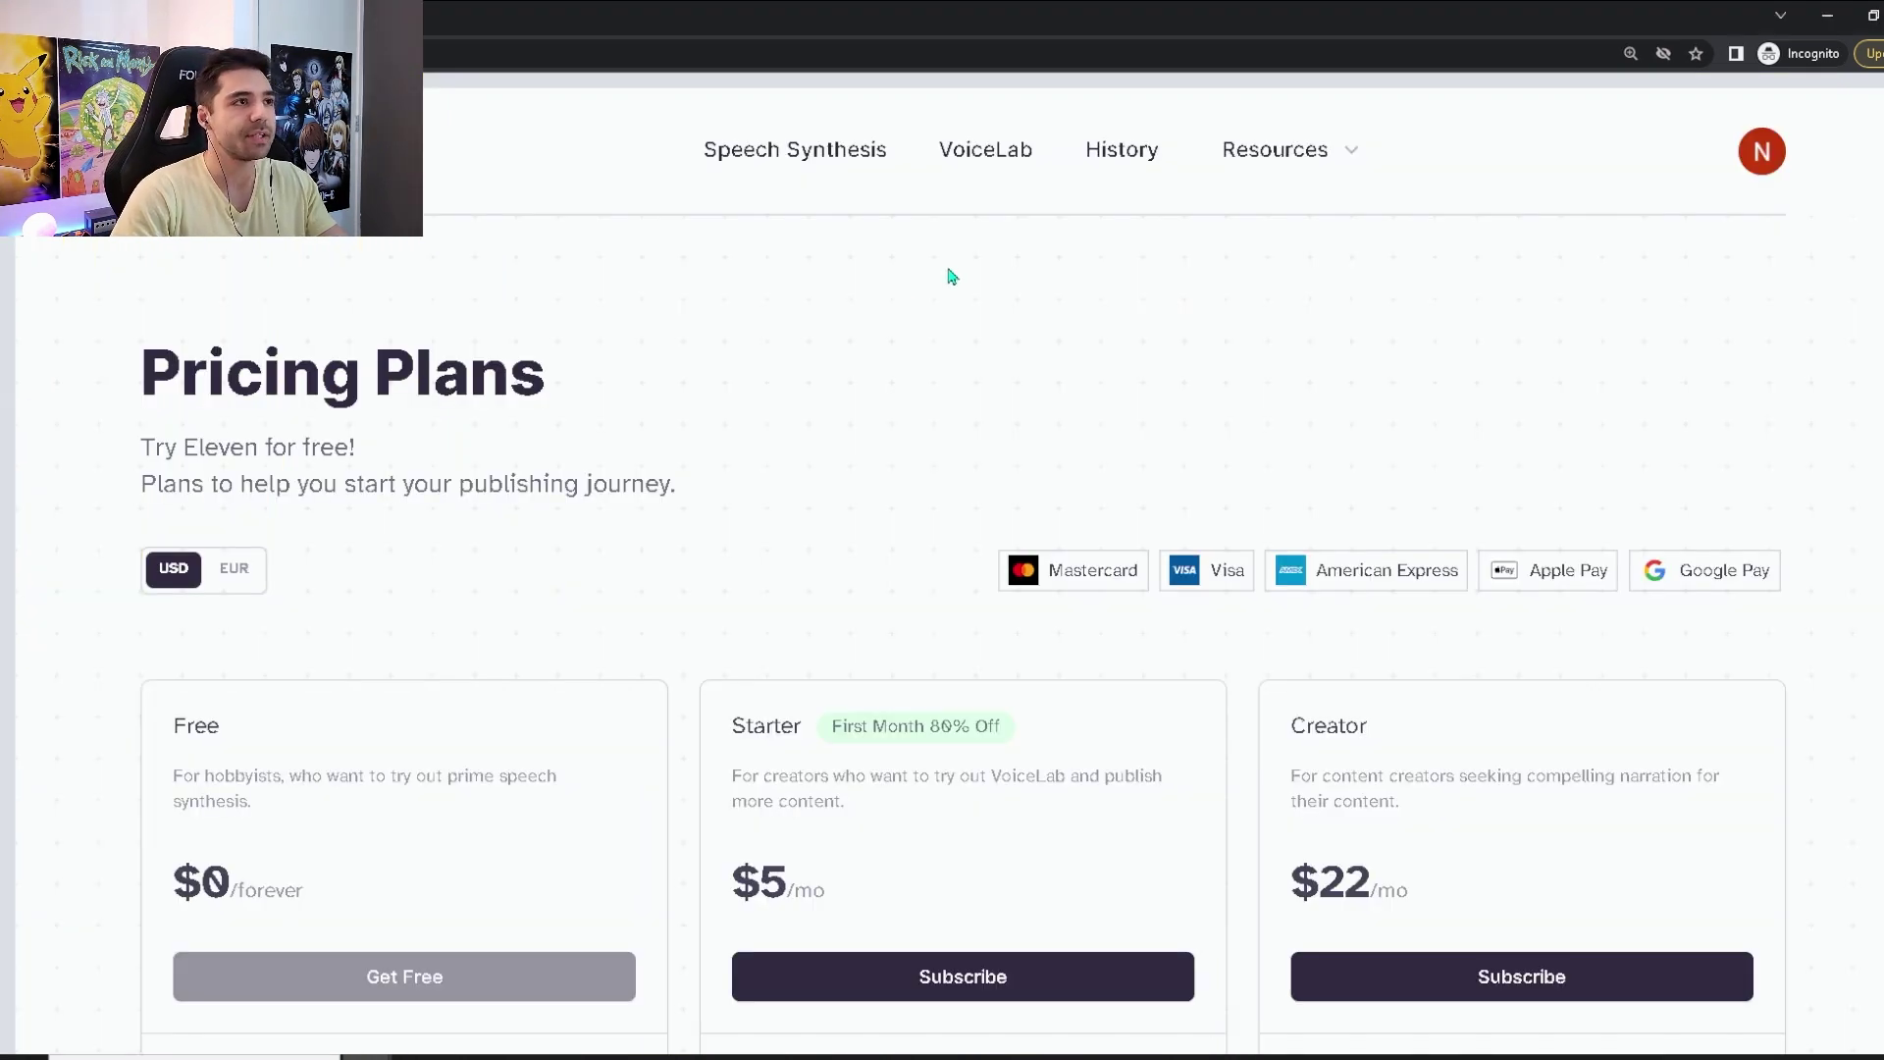
click(990, 155)
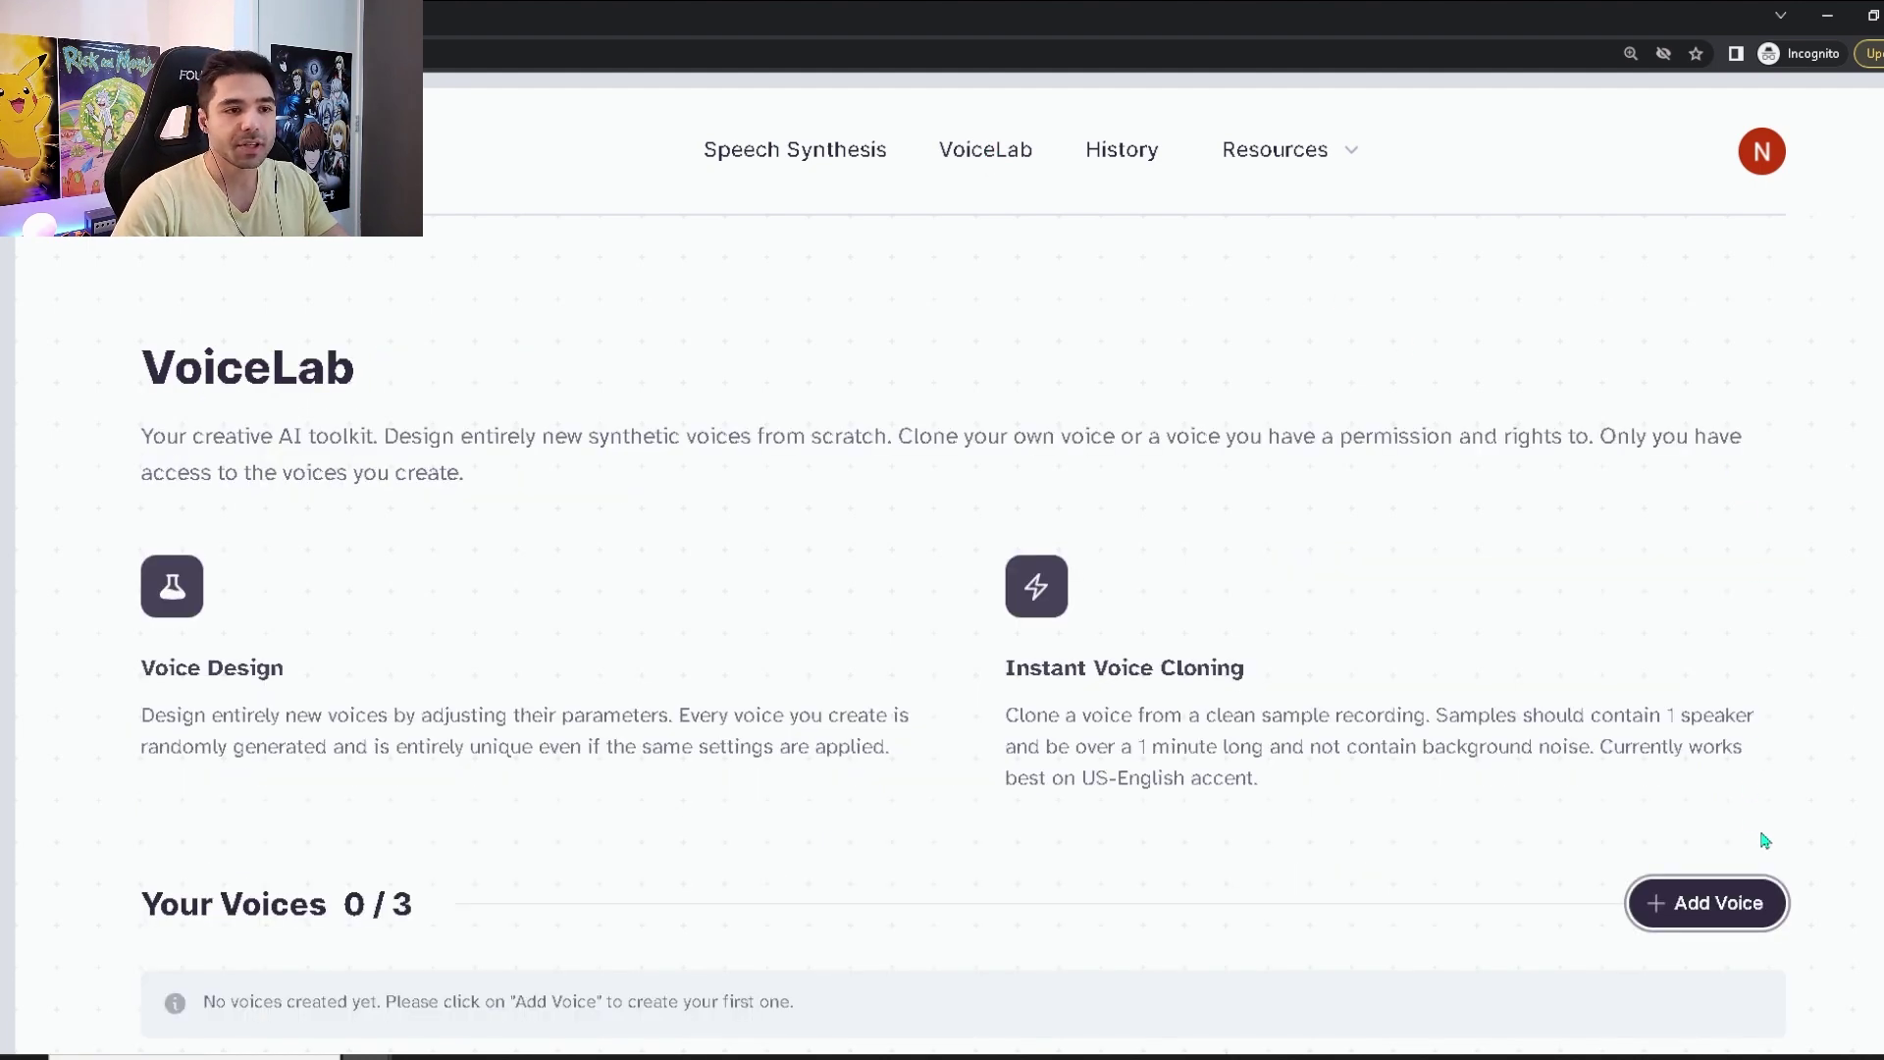
scroll(1756, 864, down, 1)
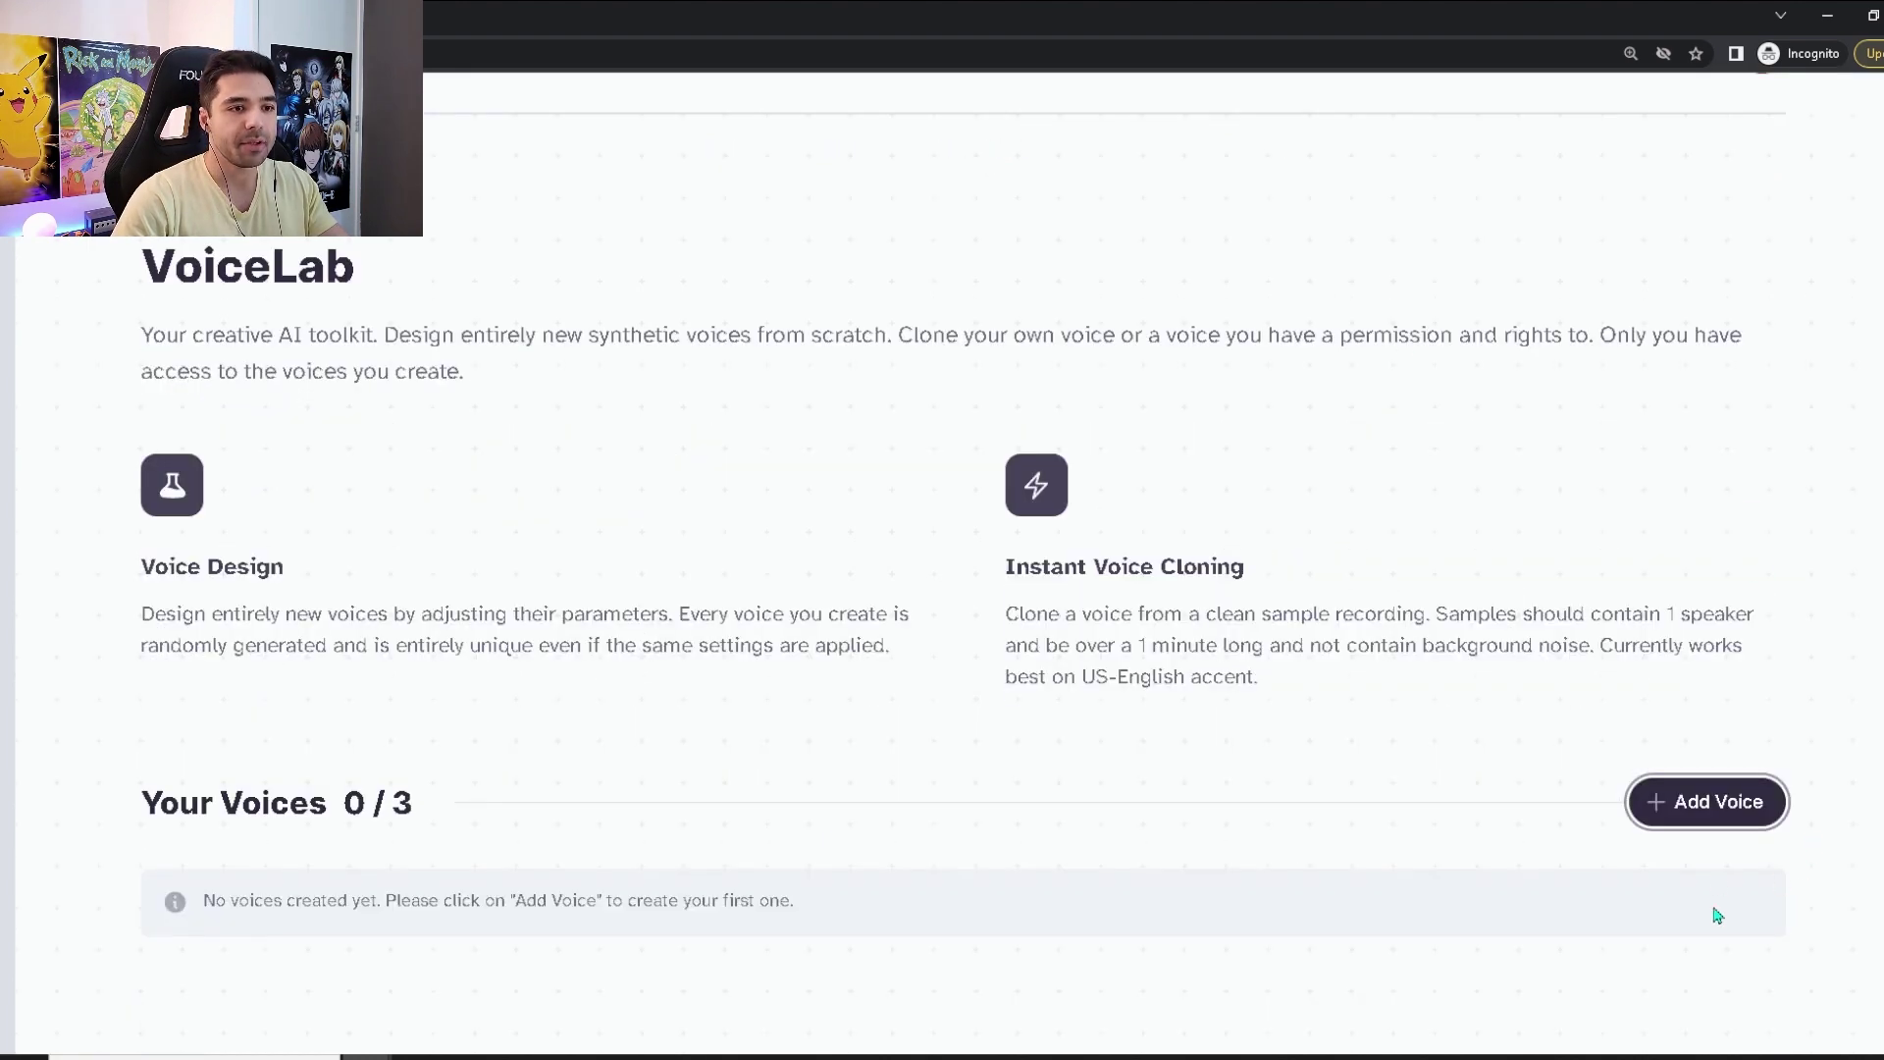
Start adding a new voice from the VoiceLab page.
click(1732, 814)
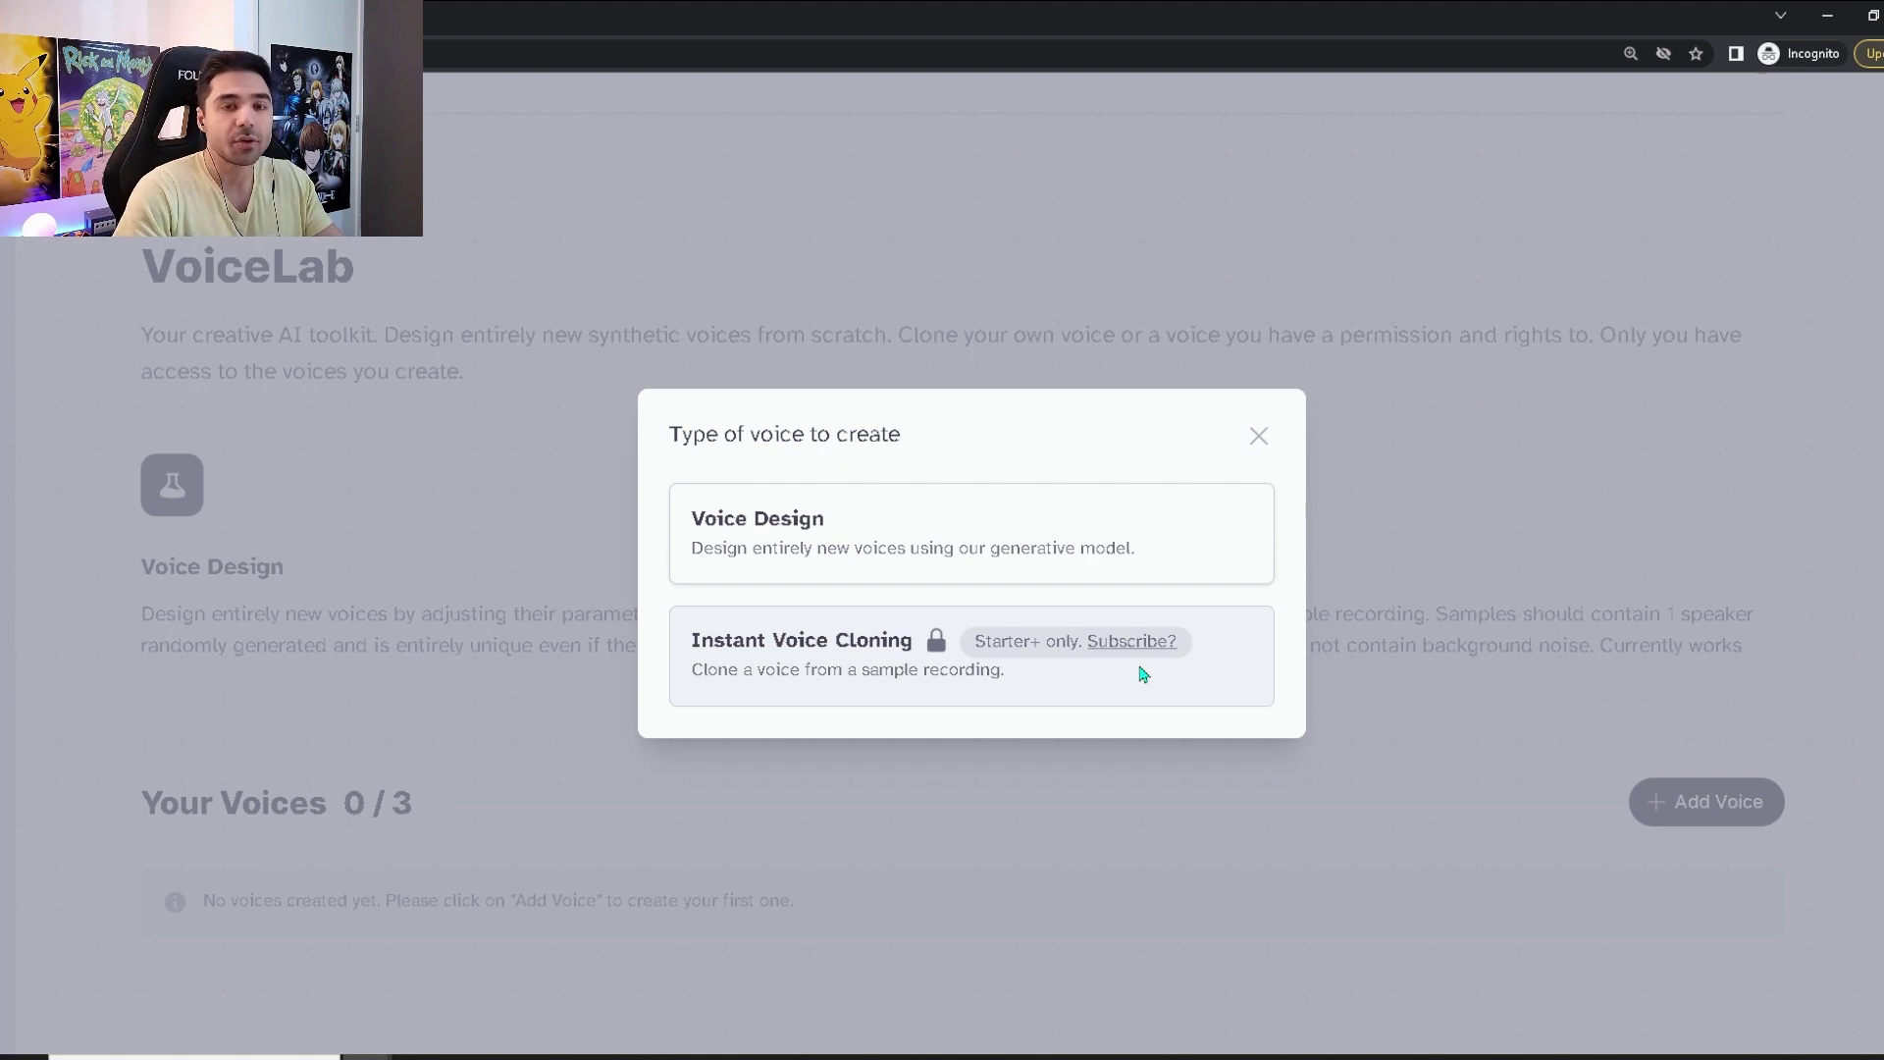
Close the voice-type dialog and go to the Subscription plans page from the account menu.
click(1262, 434)
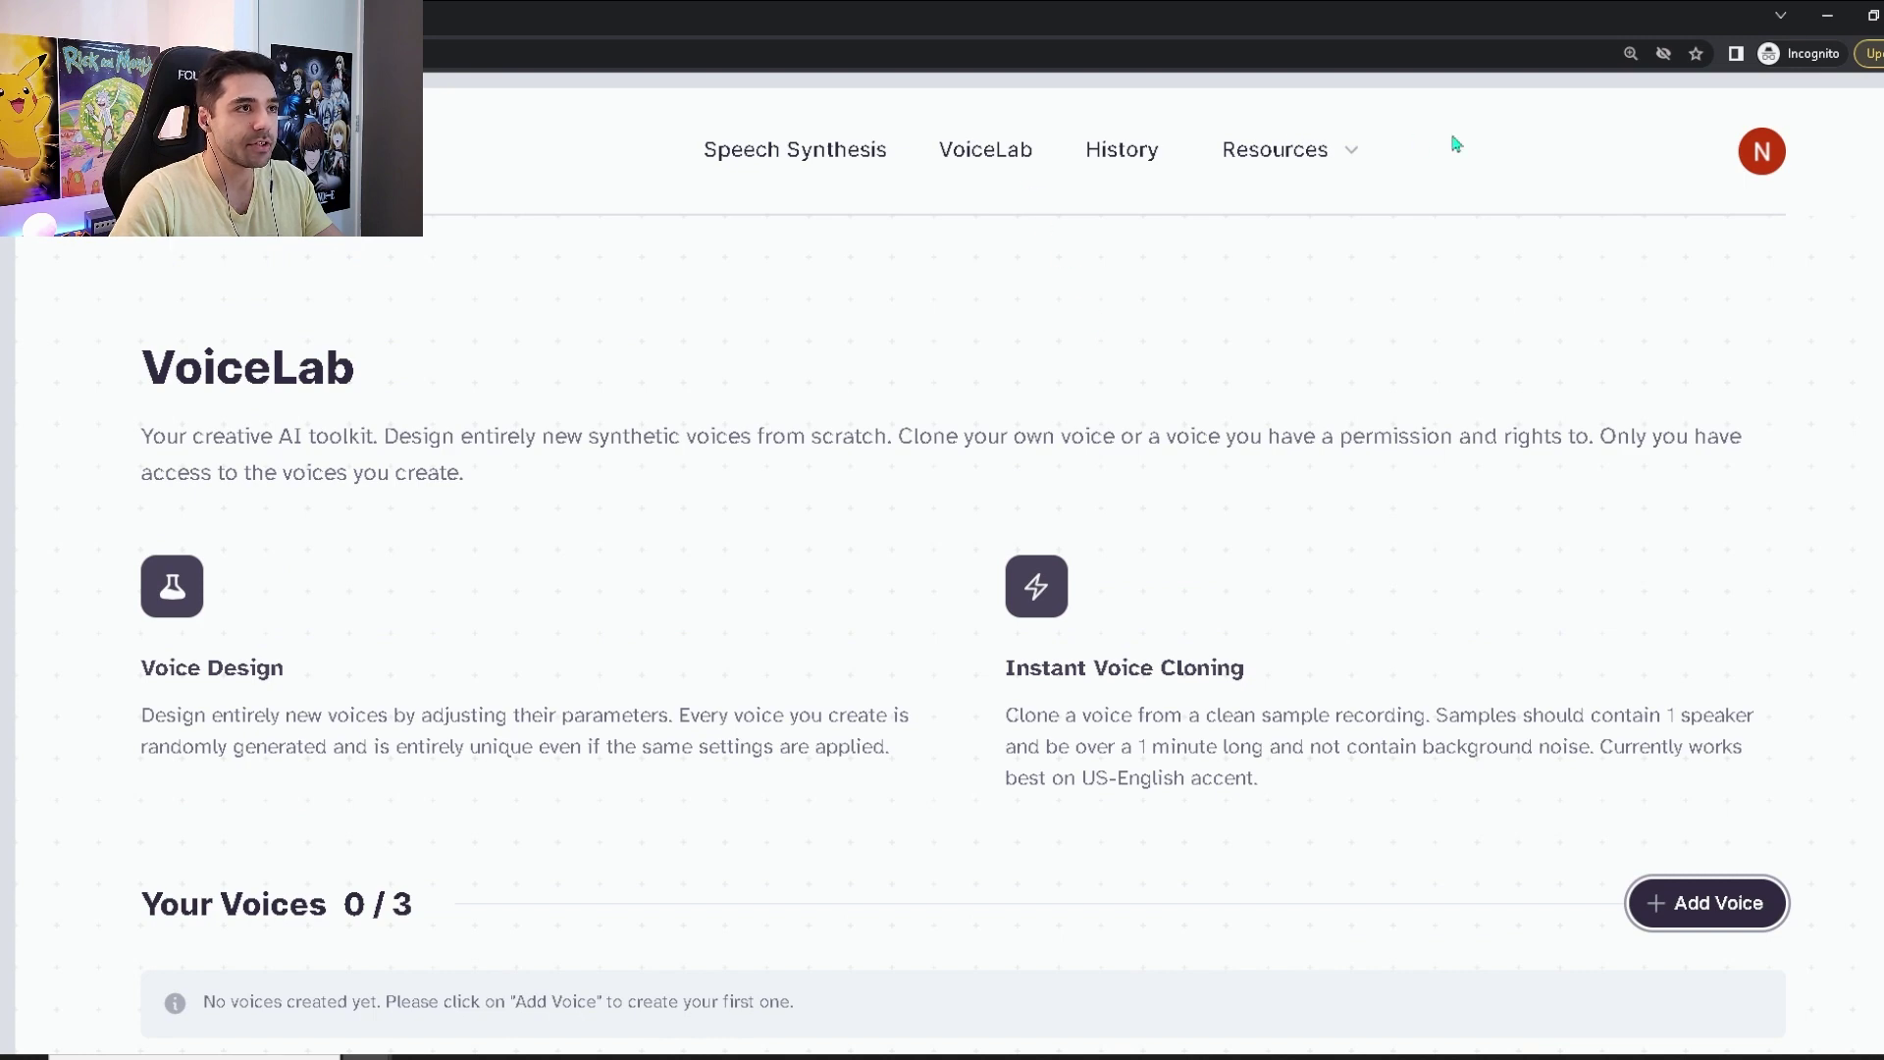
click(1762, 162)
click(1629, 354)
scroll(1790, 567, down, 6)
scroll(1794, 571, up, 3)
scroll(1862, 794, down, 5)
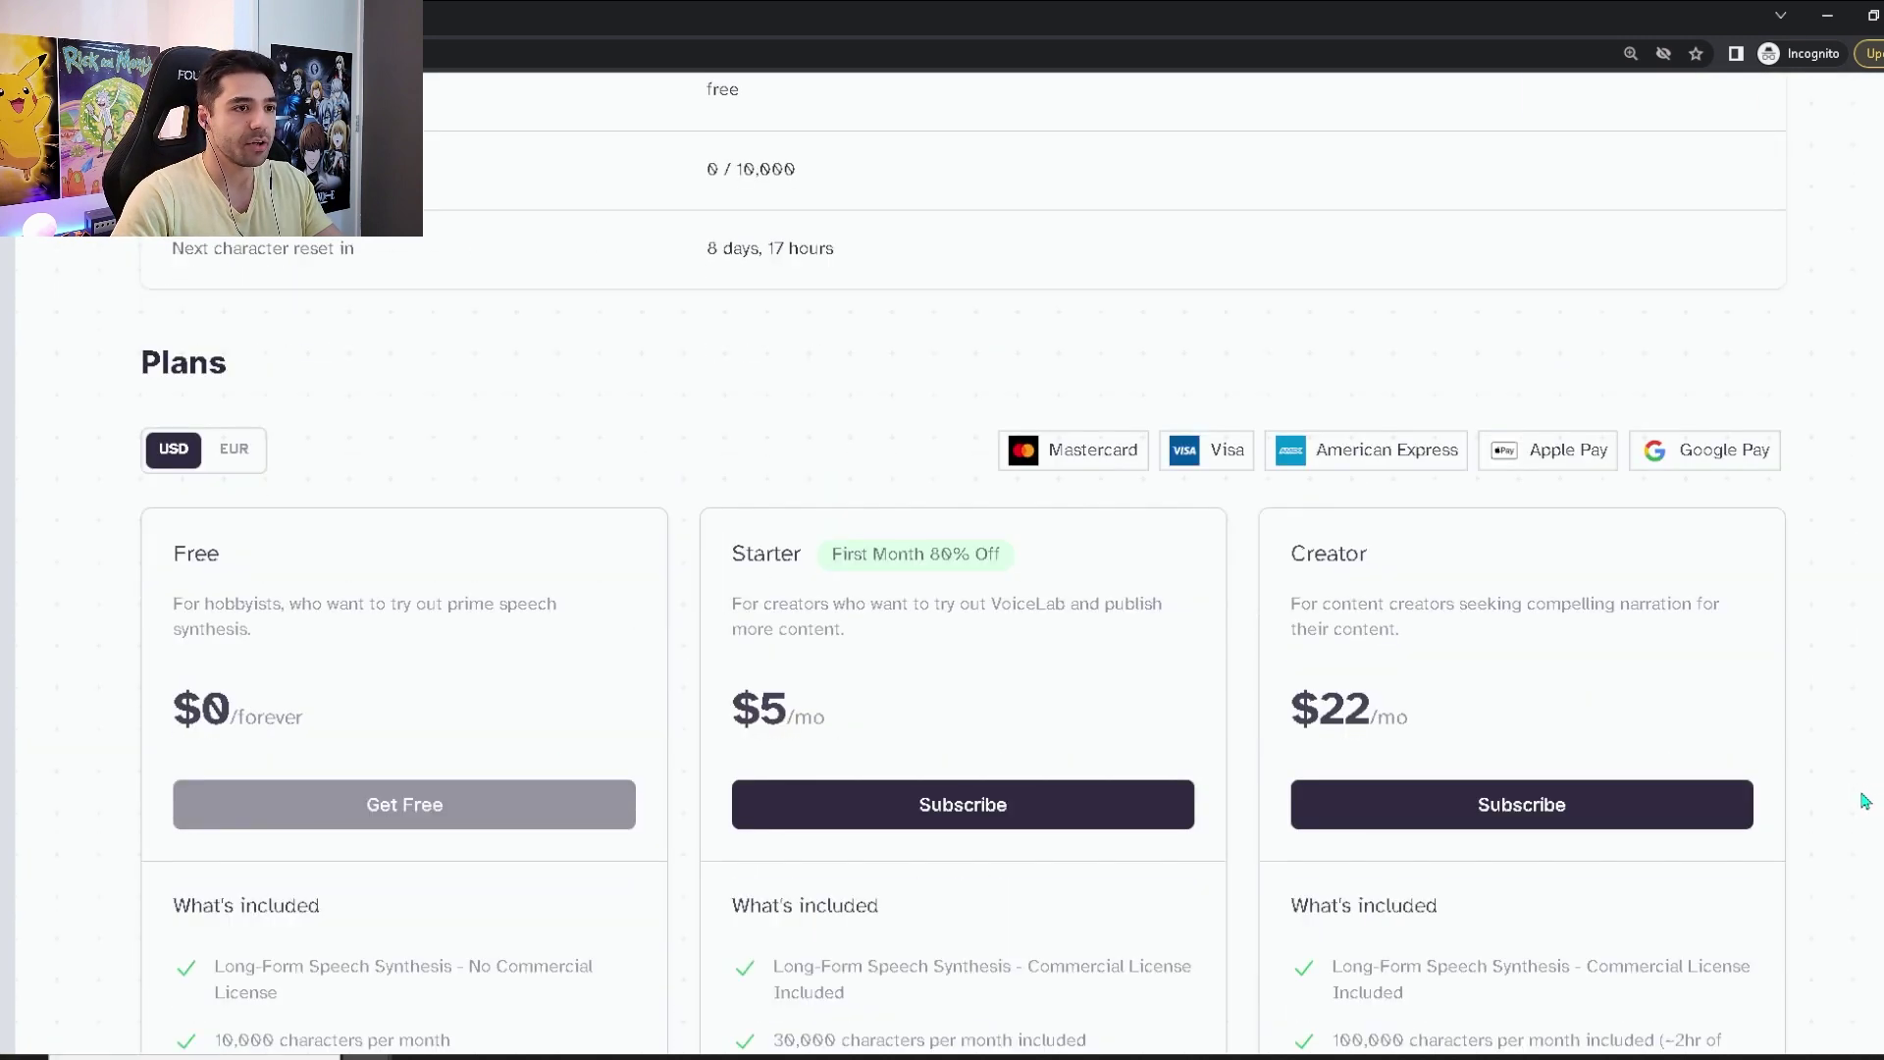
scroll(1862, 797, up, 1)
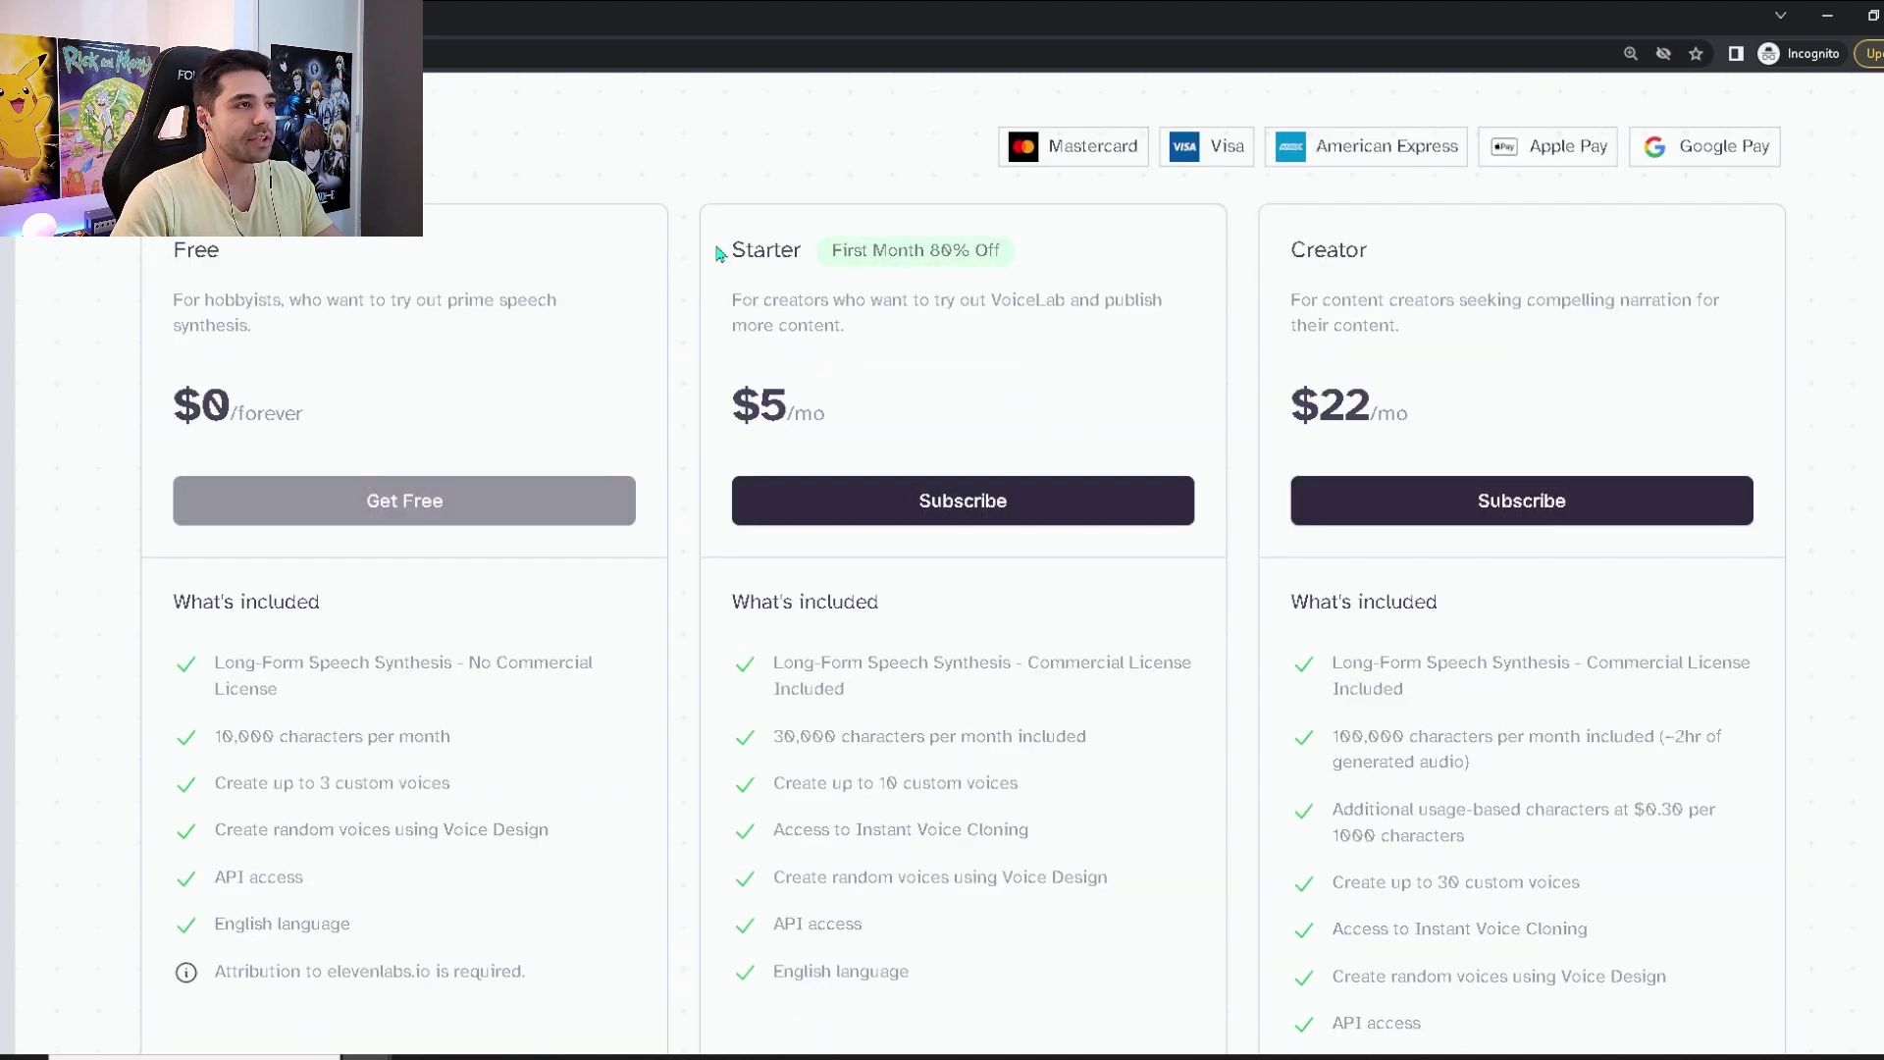
Highlight the Starter plan's details, its $5/mo price and characters-per-month line.
drag(726, 243, 829, 412)
click(873, 417)
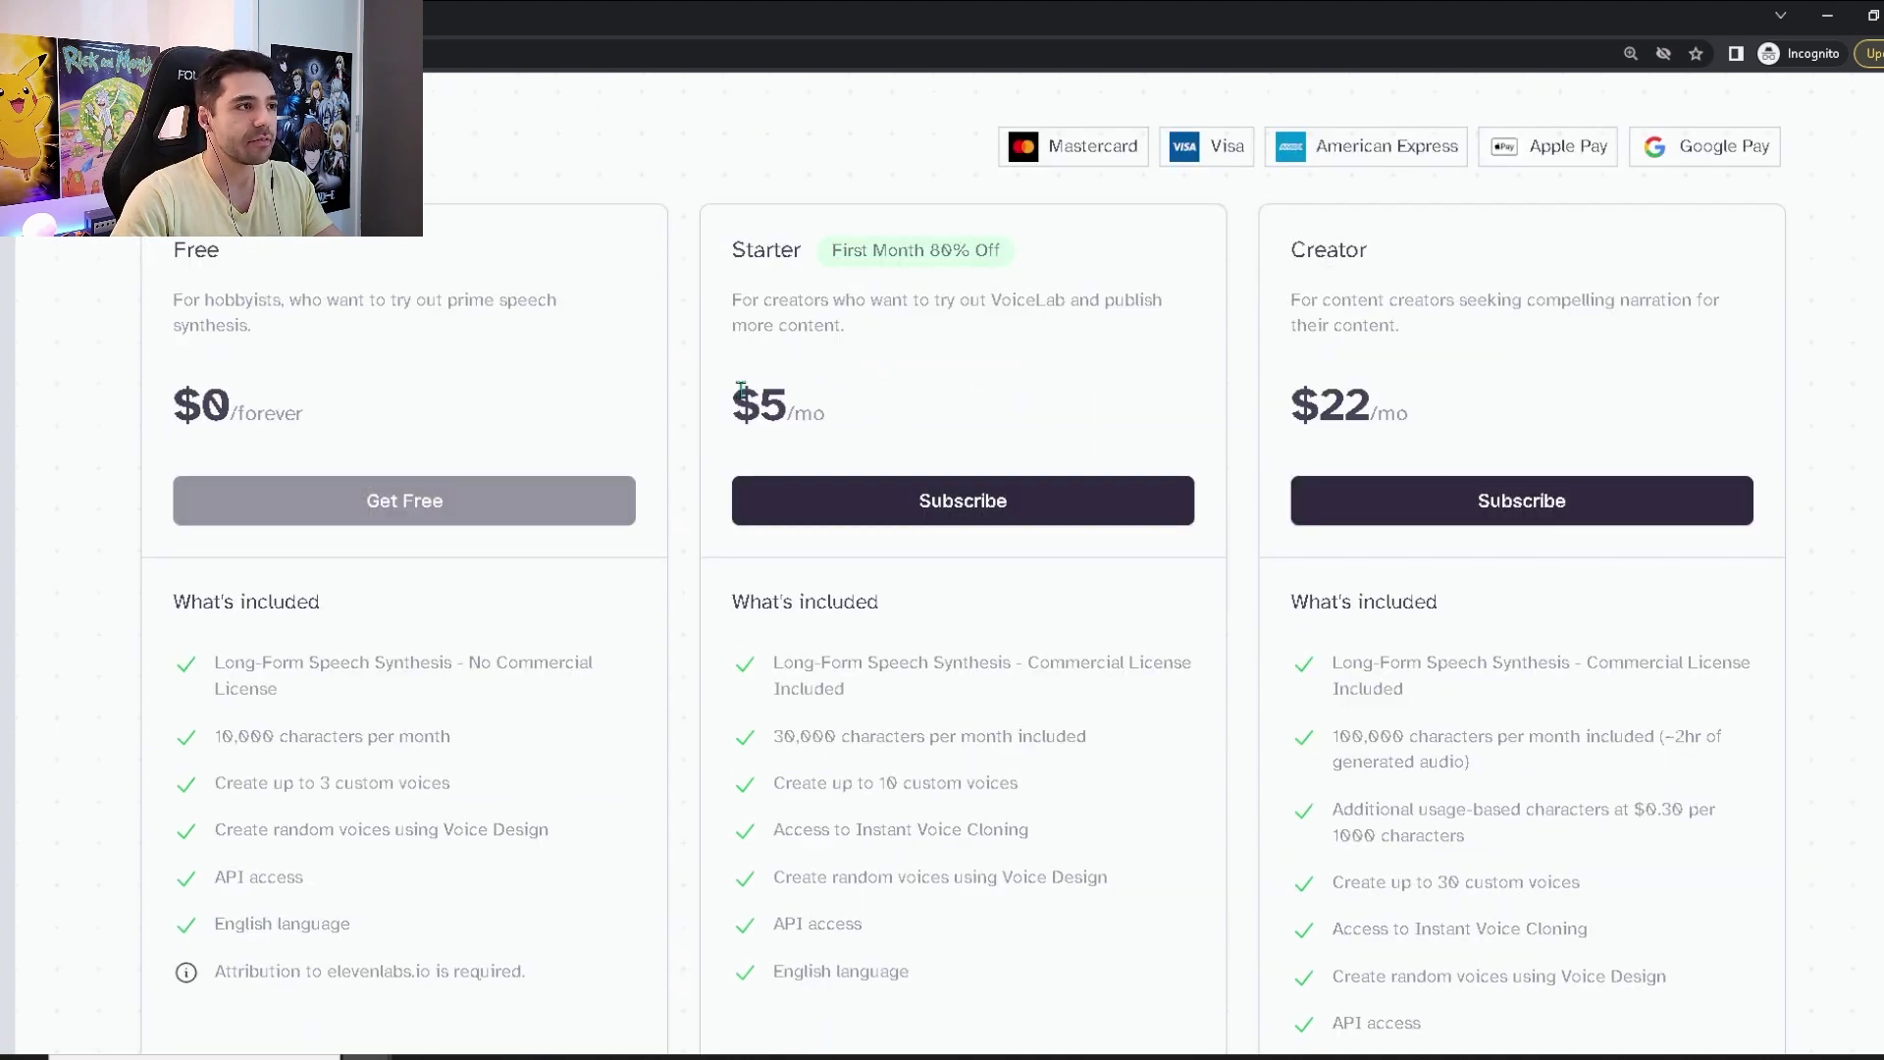
drag(734, 390, 832, 419)
click(824, 414)
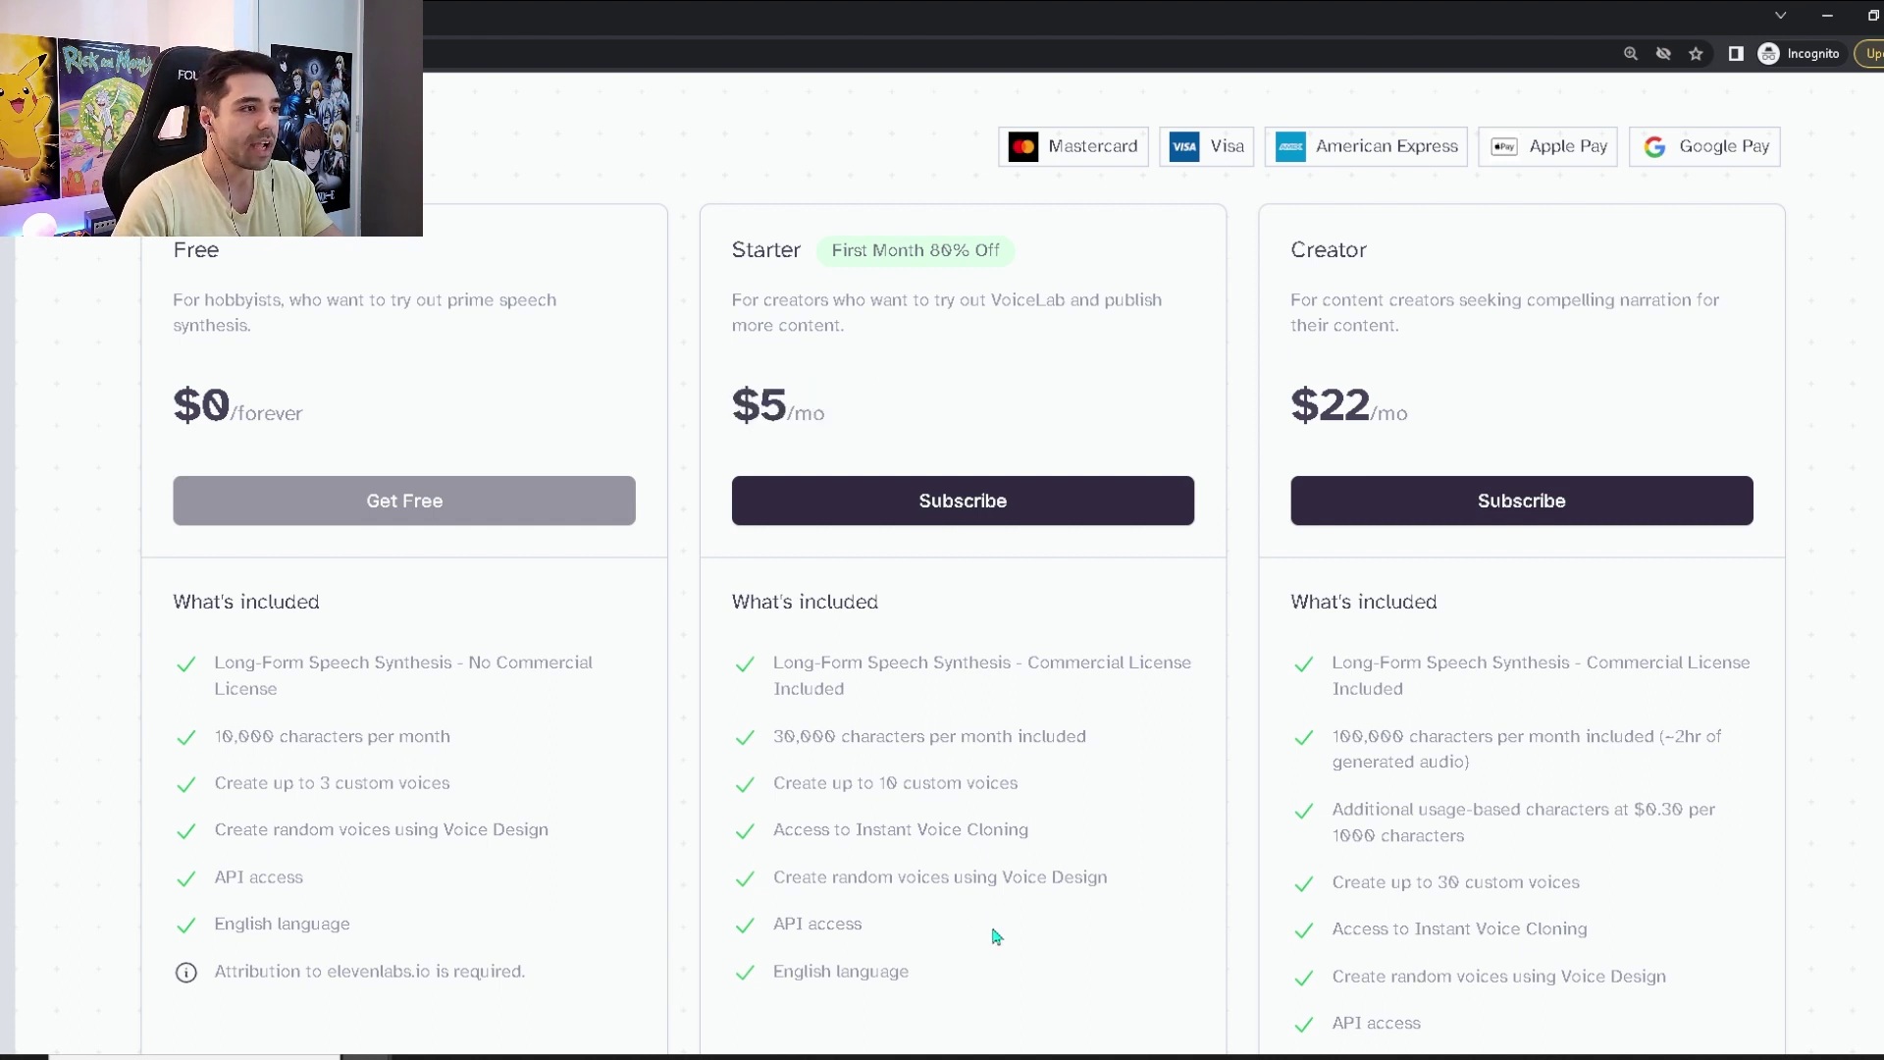
scroll(996, 913, down, 1)
drag(775, 636, 1127, 631)
click(1126, 630)
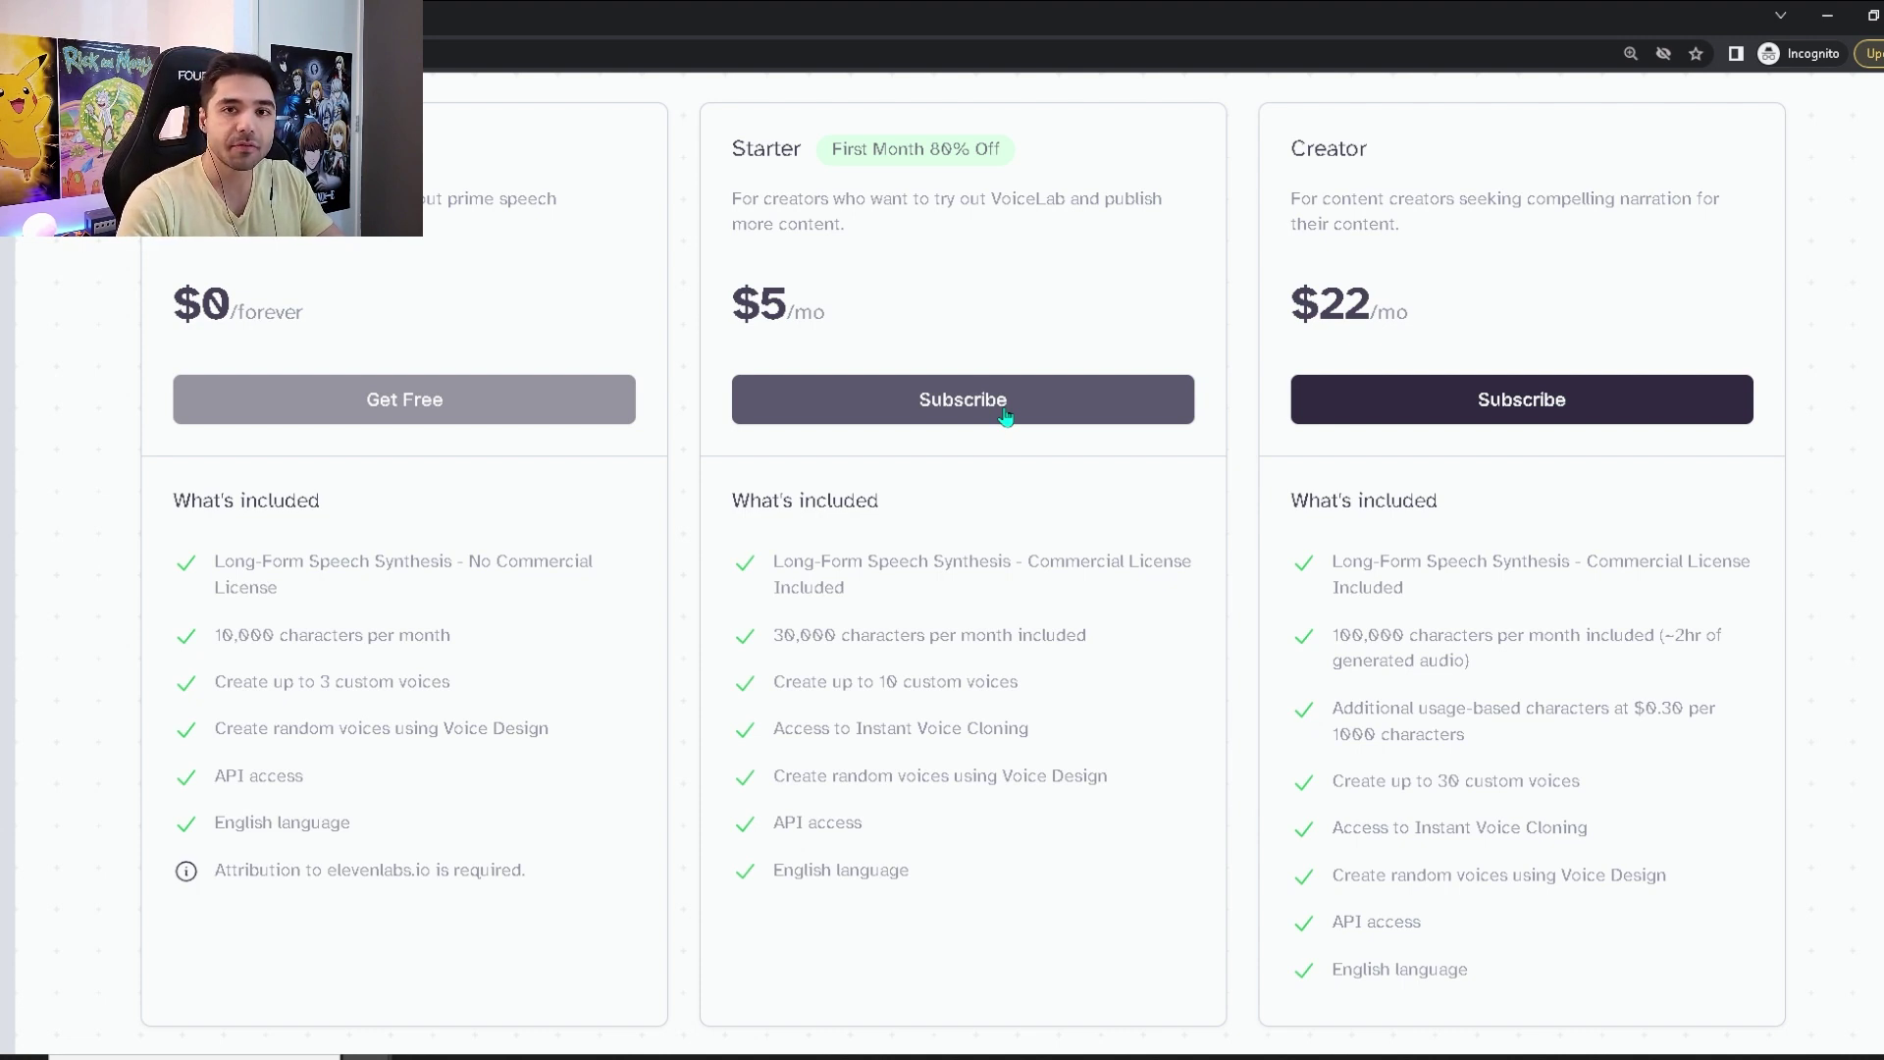
In the paid account, add an Instant Voice Cloning voice named 'spongebob'.
key(alt+Tab)
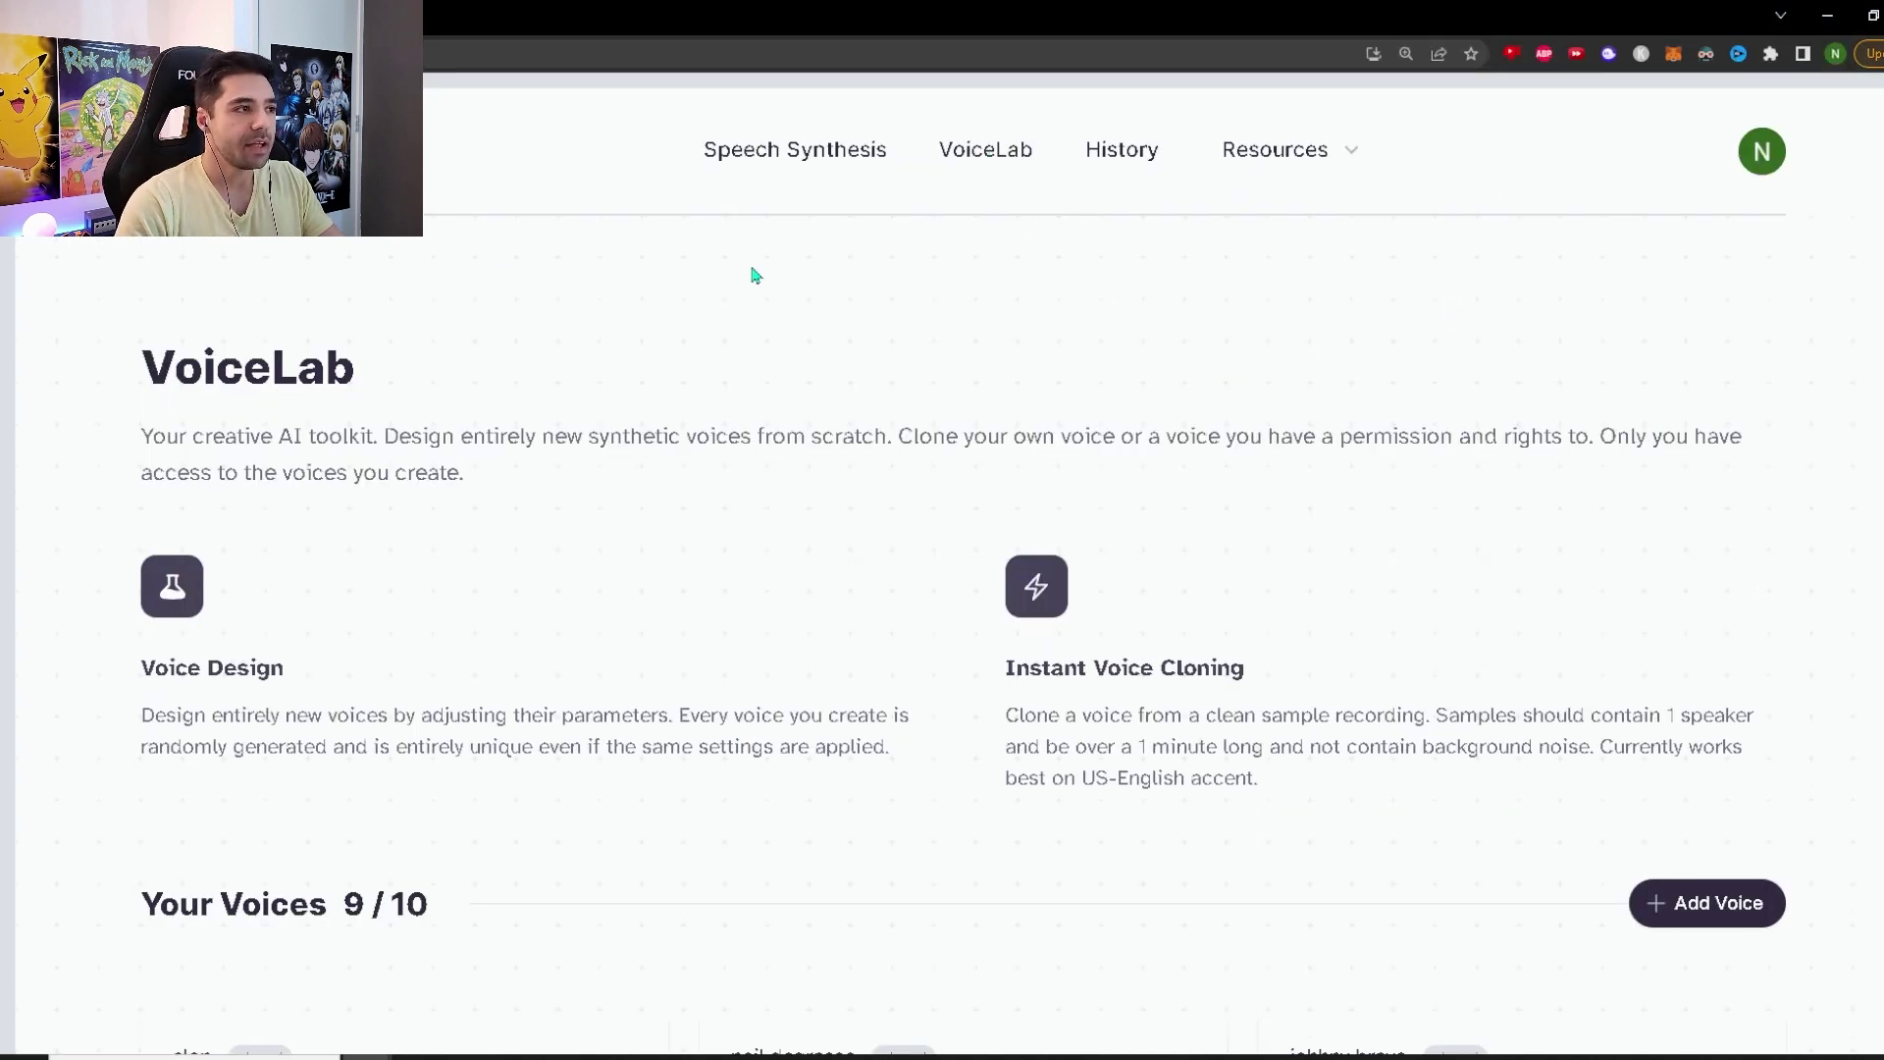
click(1736, 902)
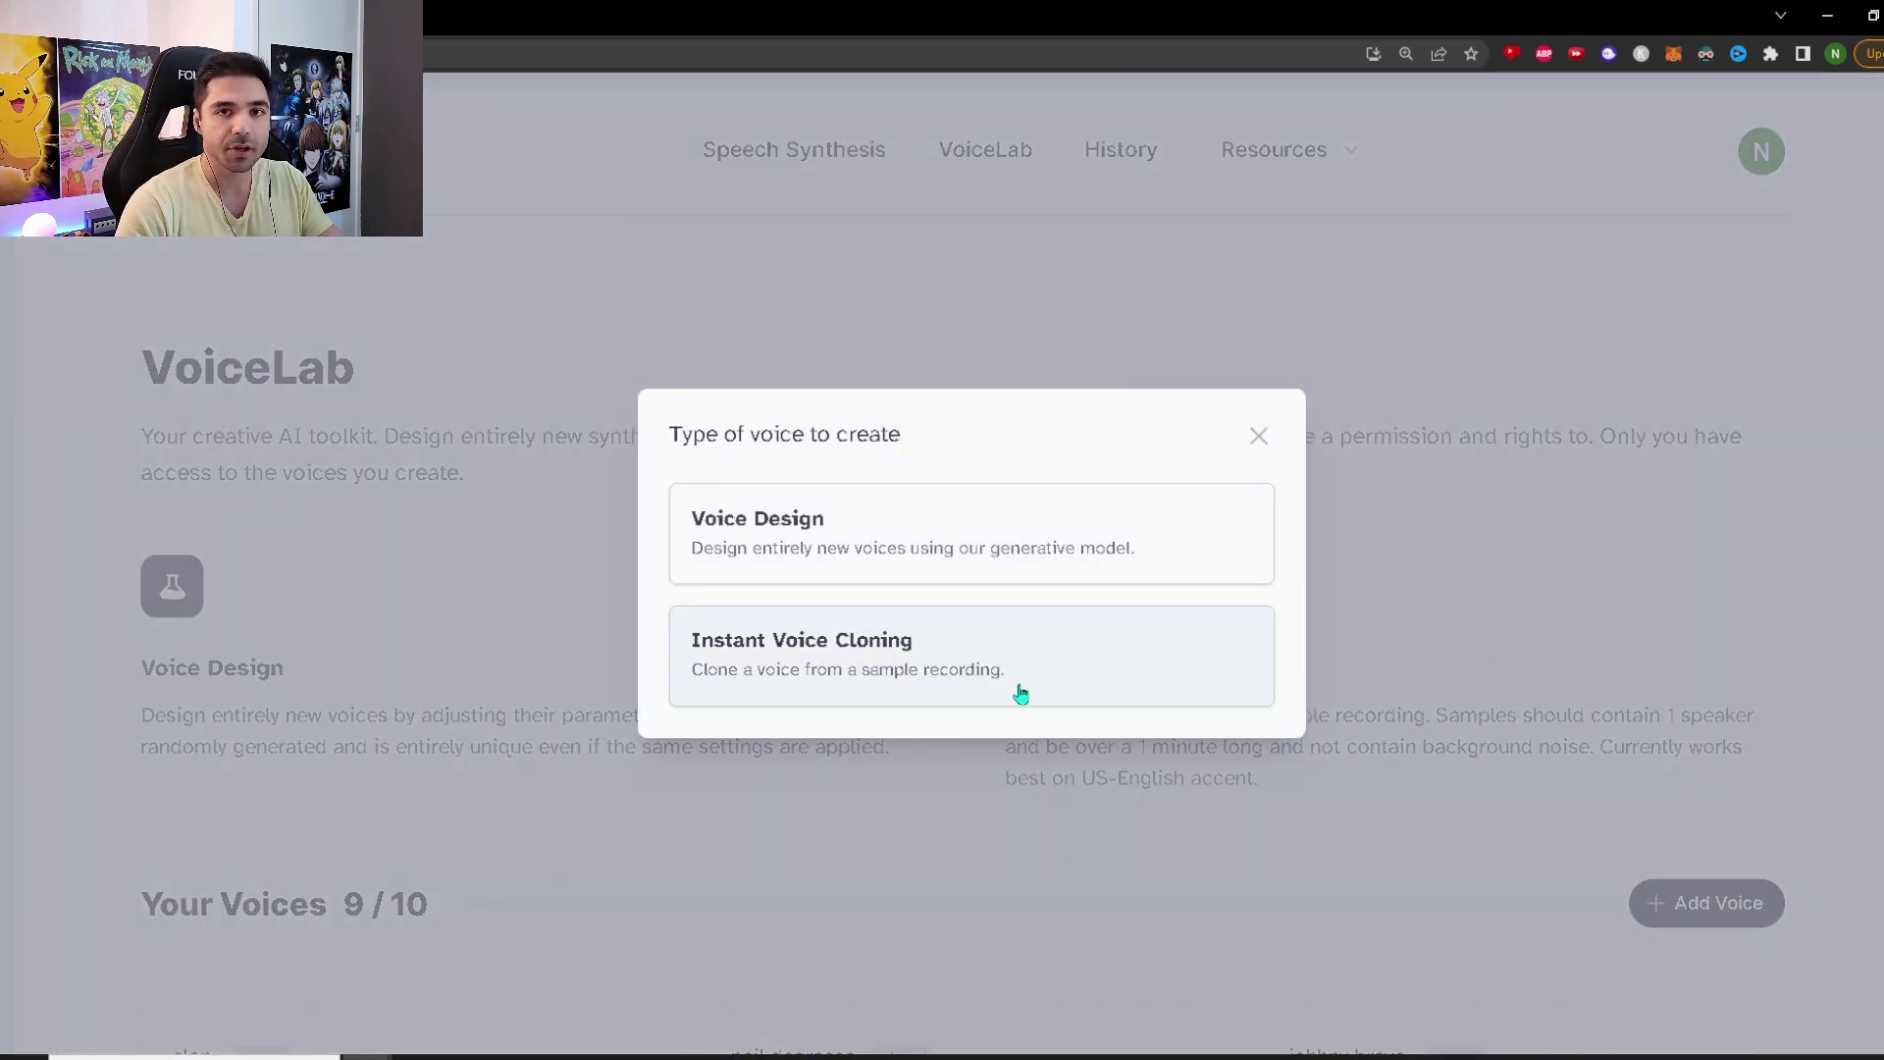
click(1021, 693)
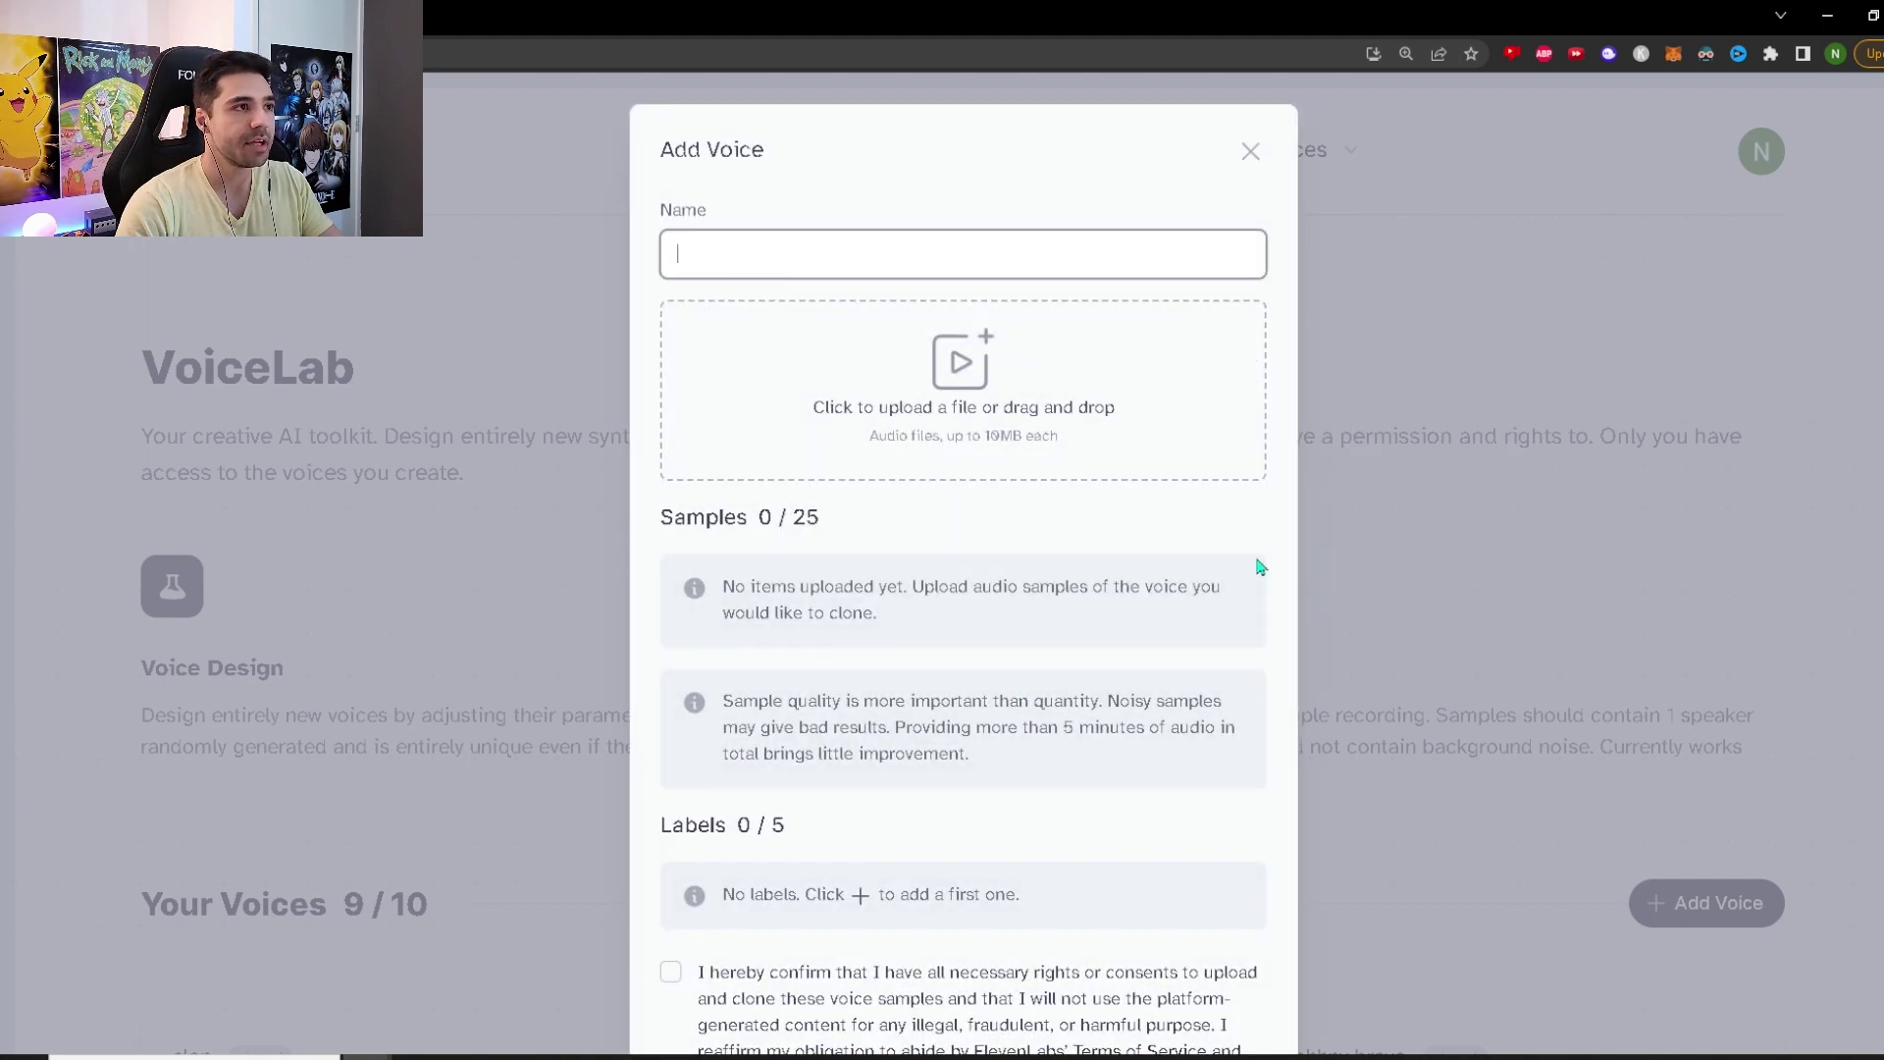
click(762, 260)
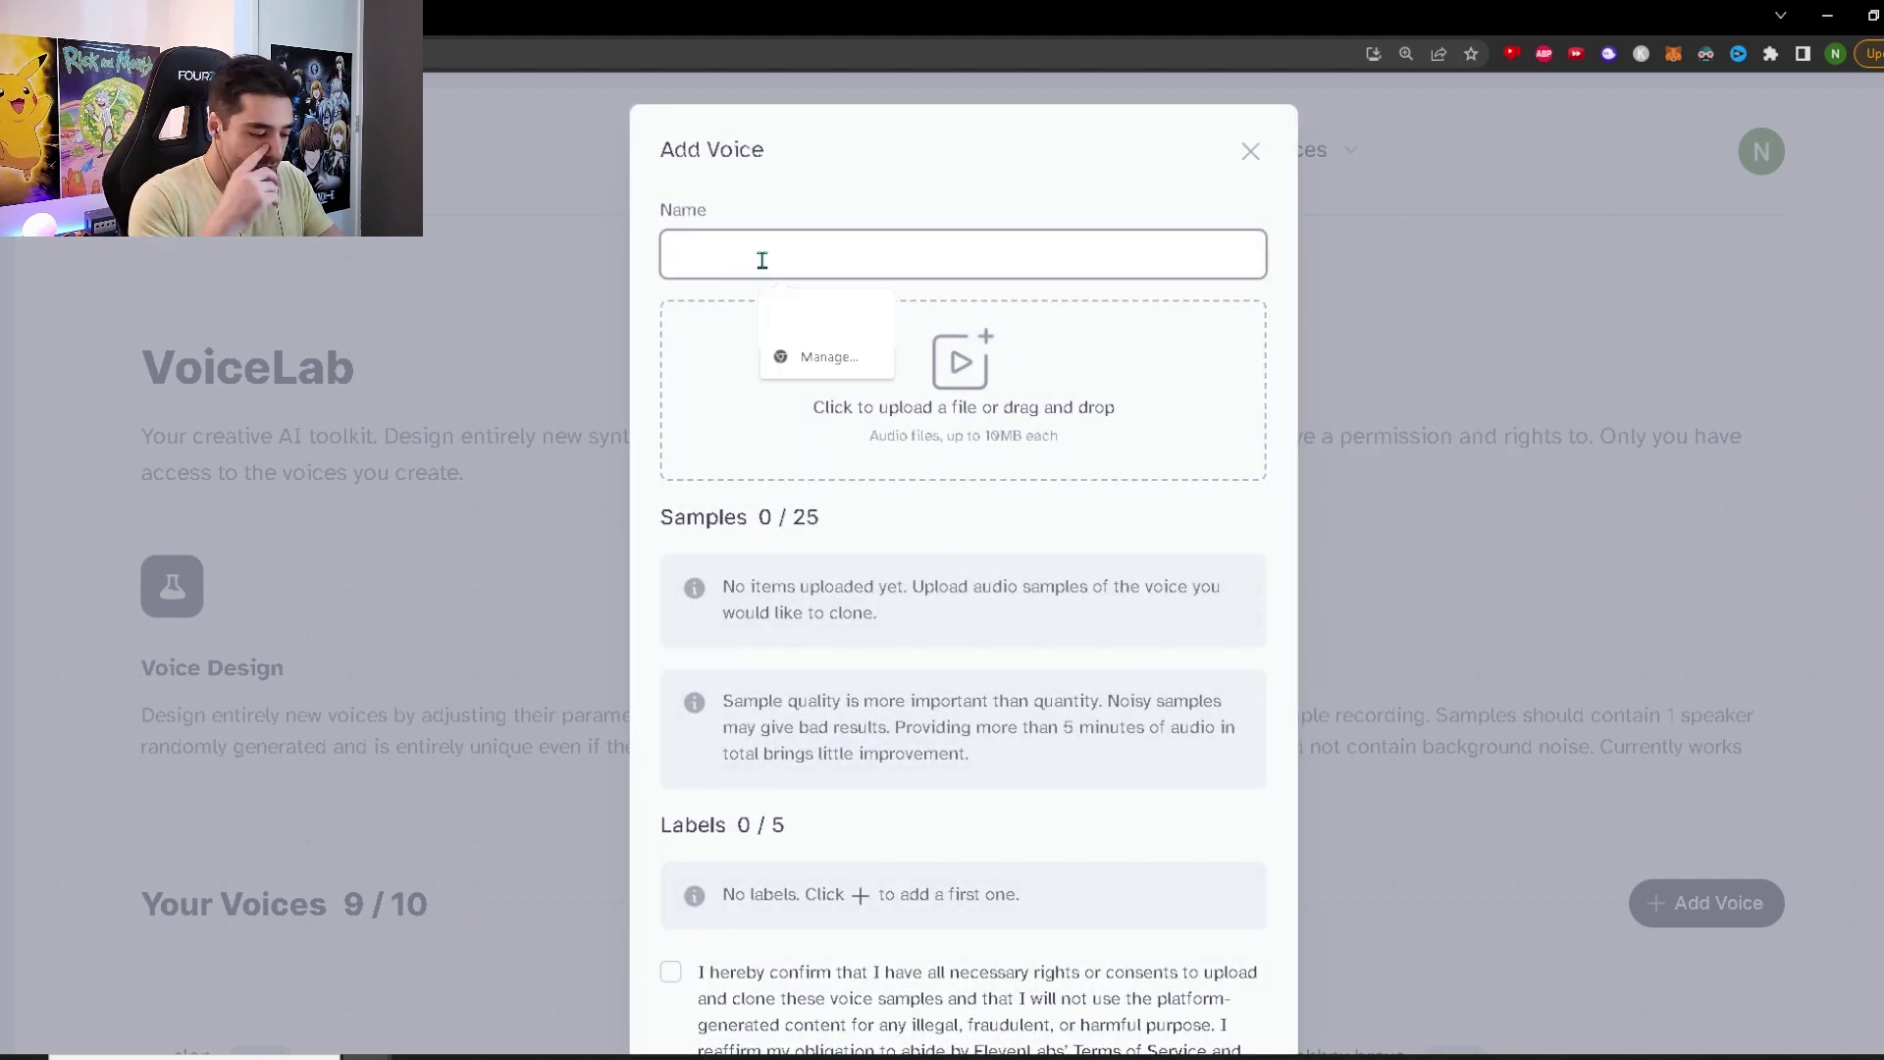
text(sp)
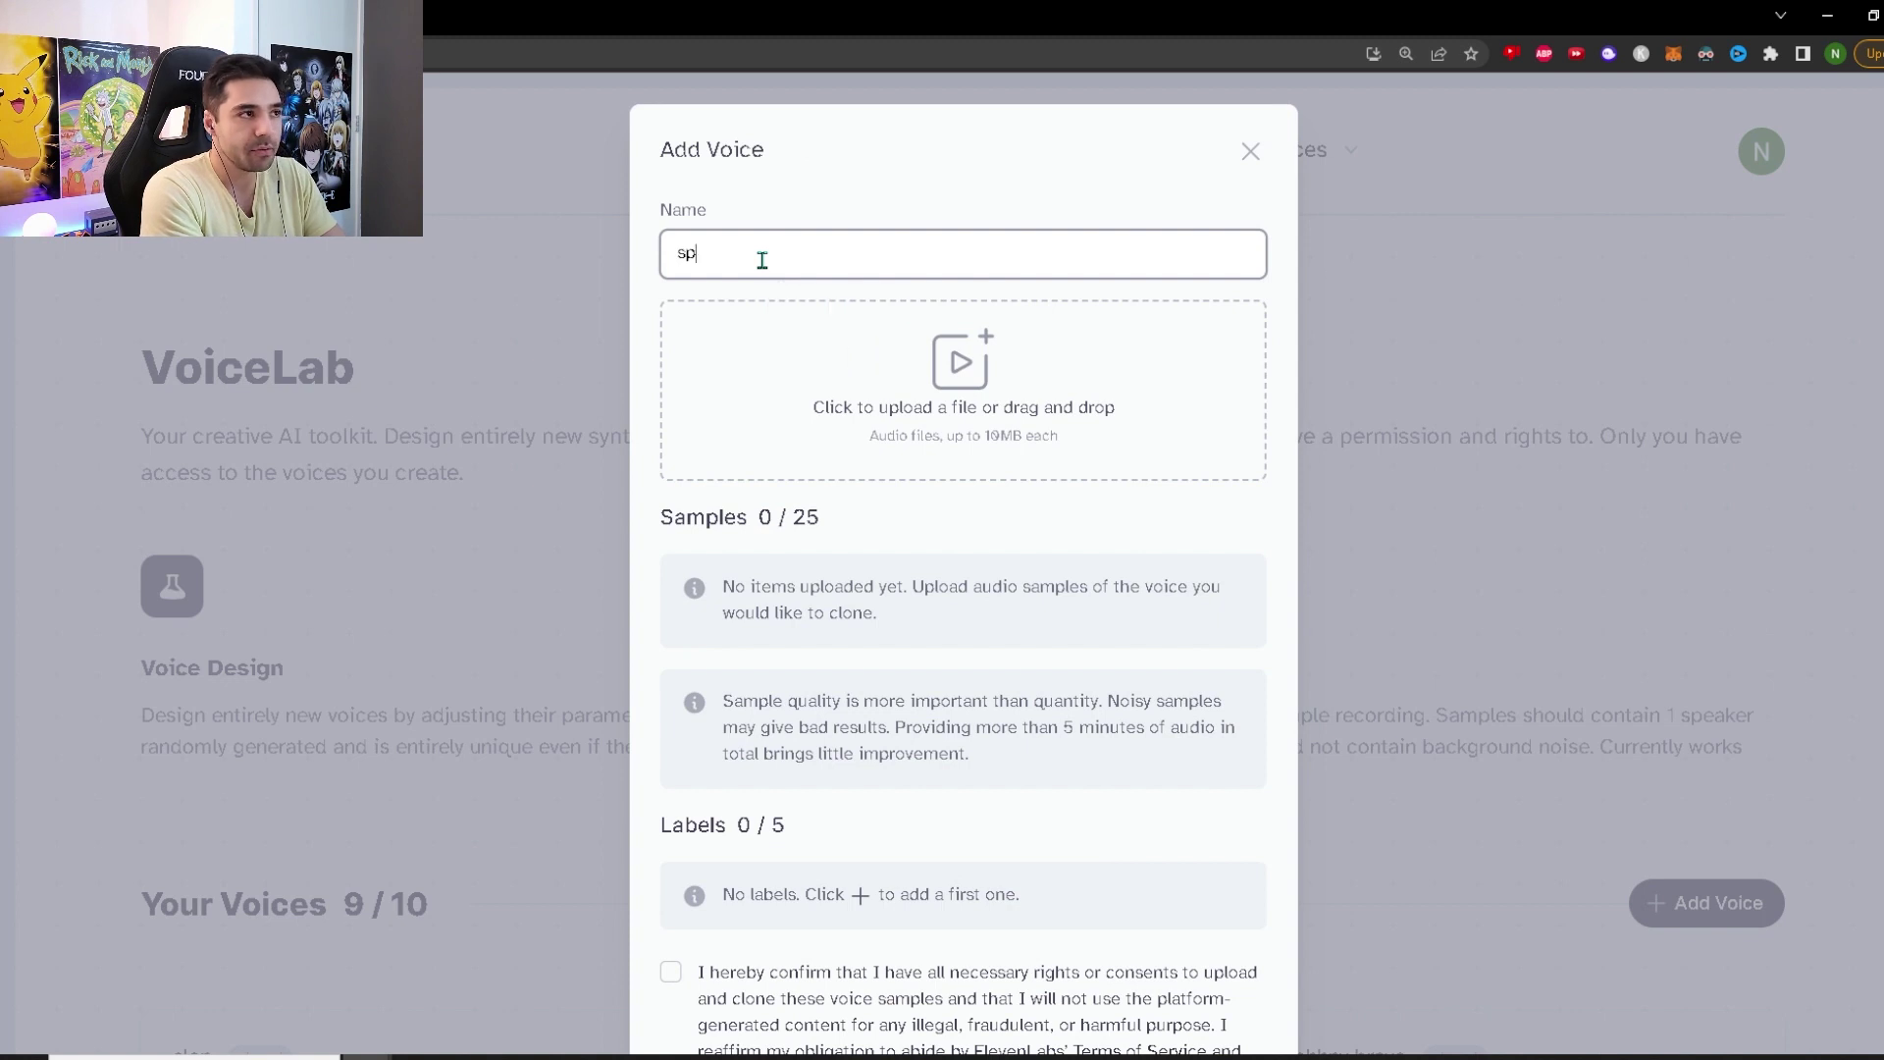
text(ongebob)
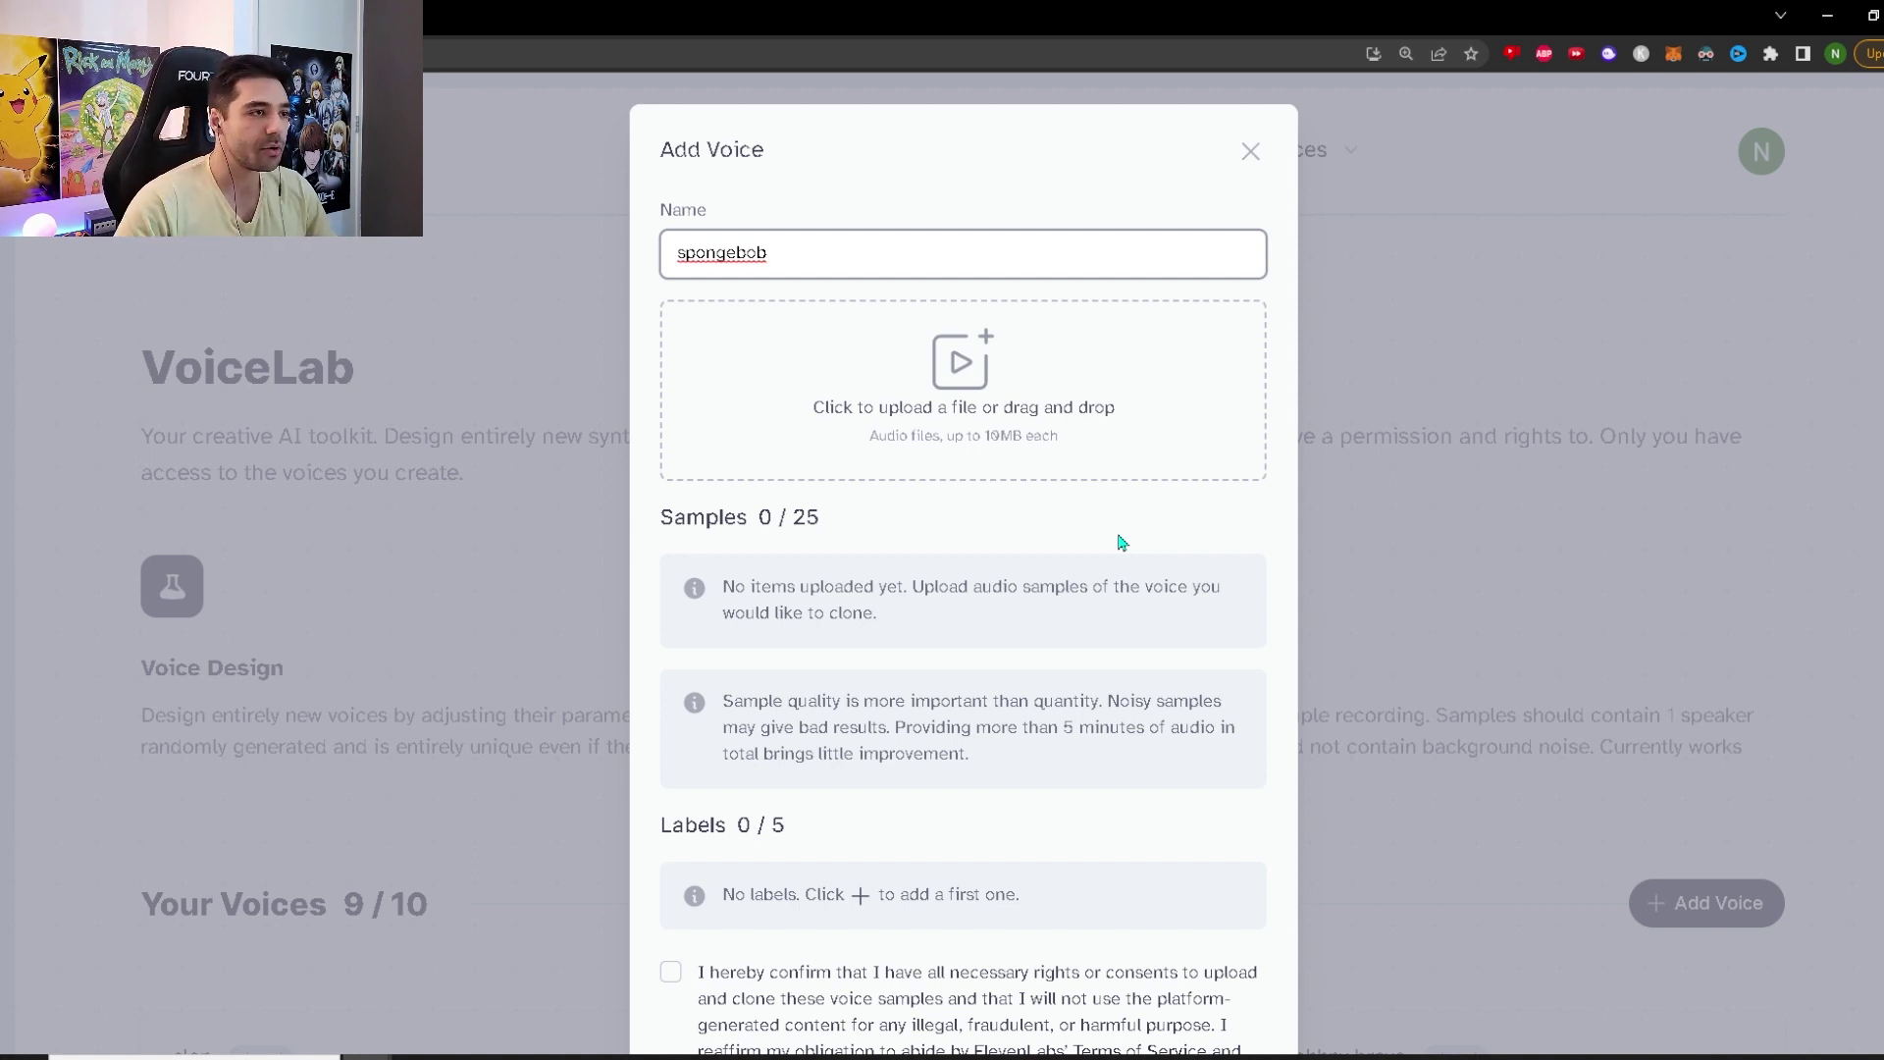
Accept the rights confirmation for the spongebob voice's uploaded sample.
scroll(1124, 511, down, 2)
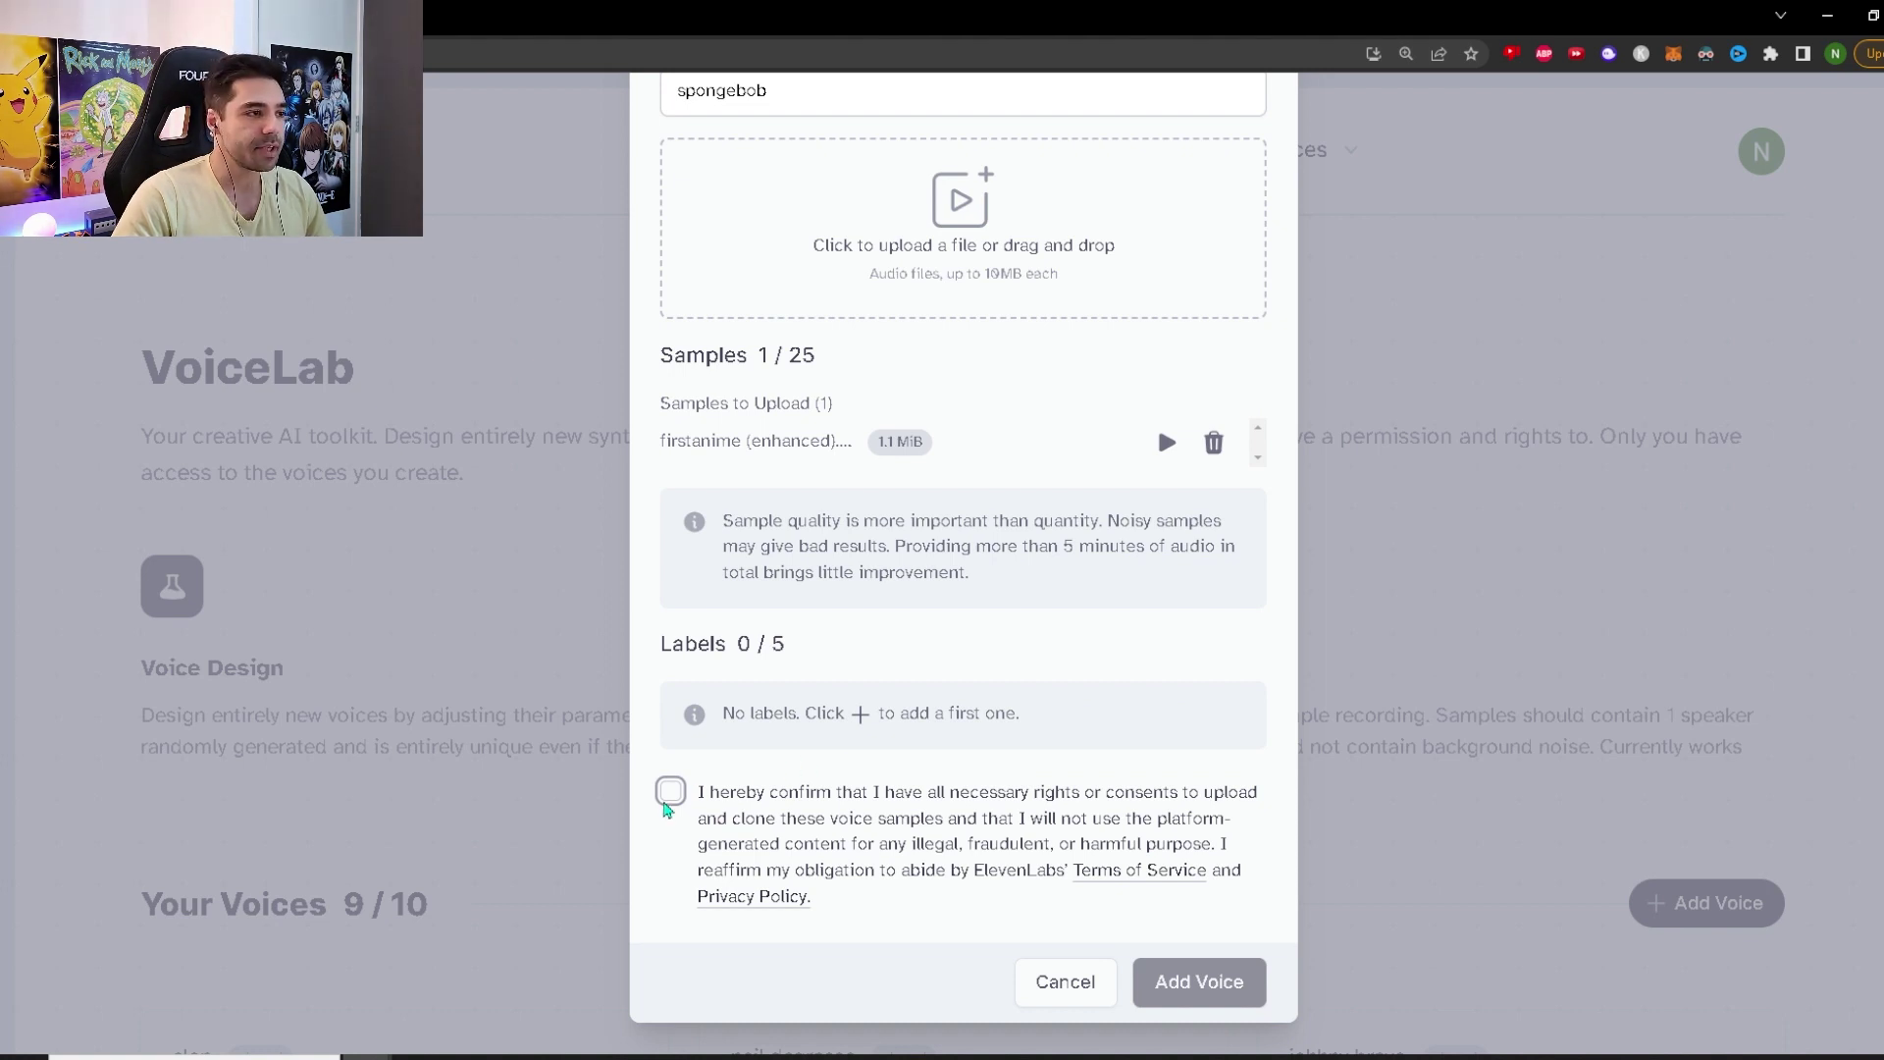
click(667, 806)
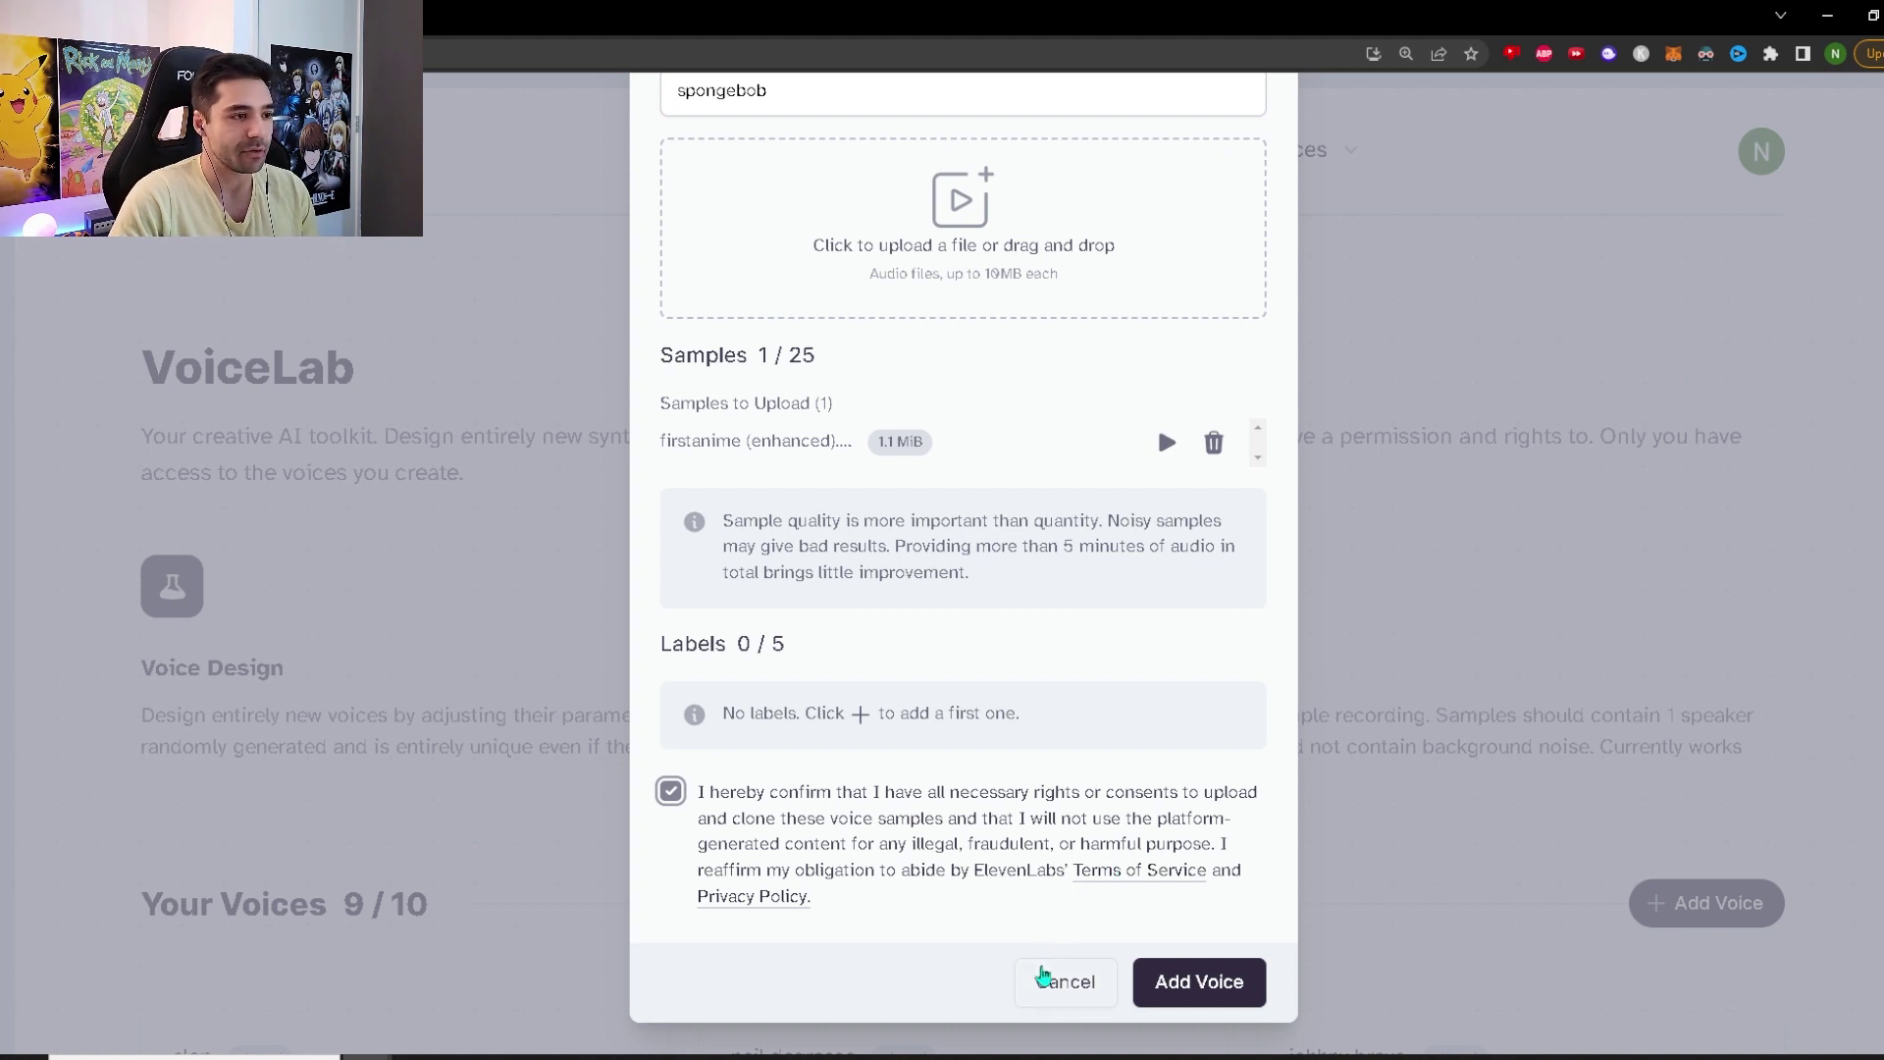
Cancel the spongebob voice without adding it.
click(1043, 975)
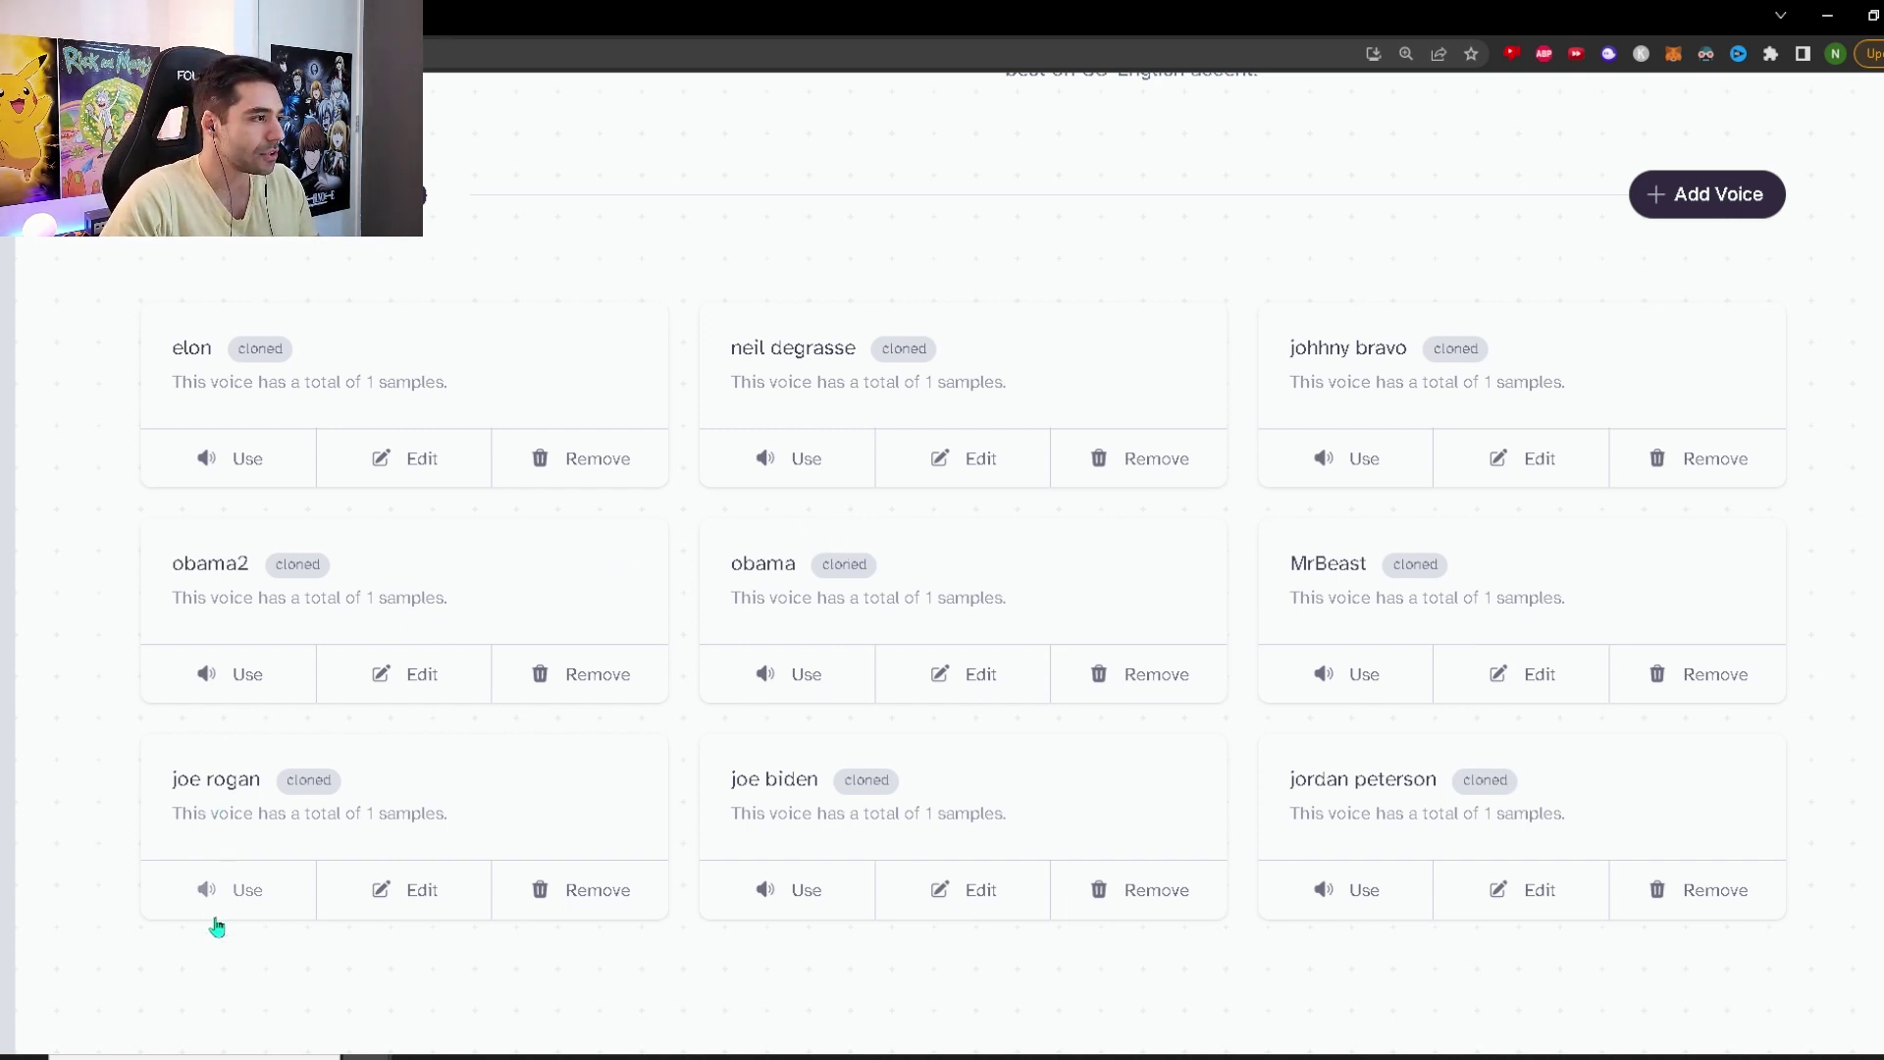
Use the joe rogan voice in Speech Synthesis, confirming it in the voice list, and focus the Text box.
click(242, 897)
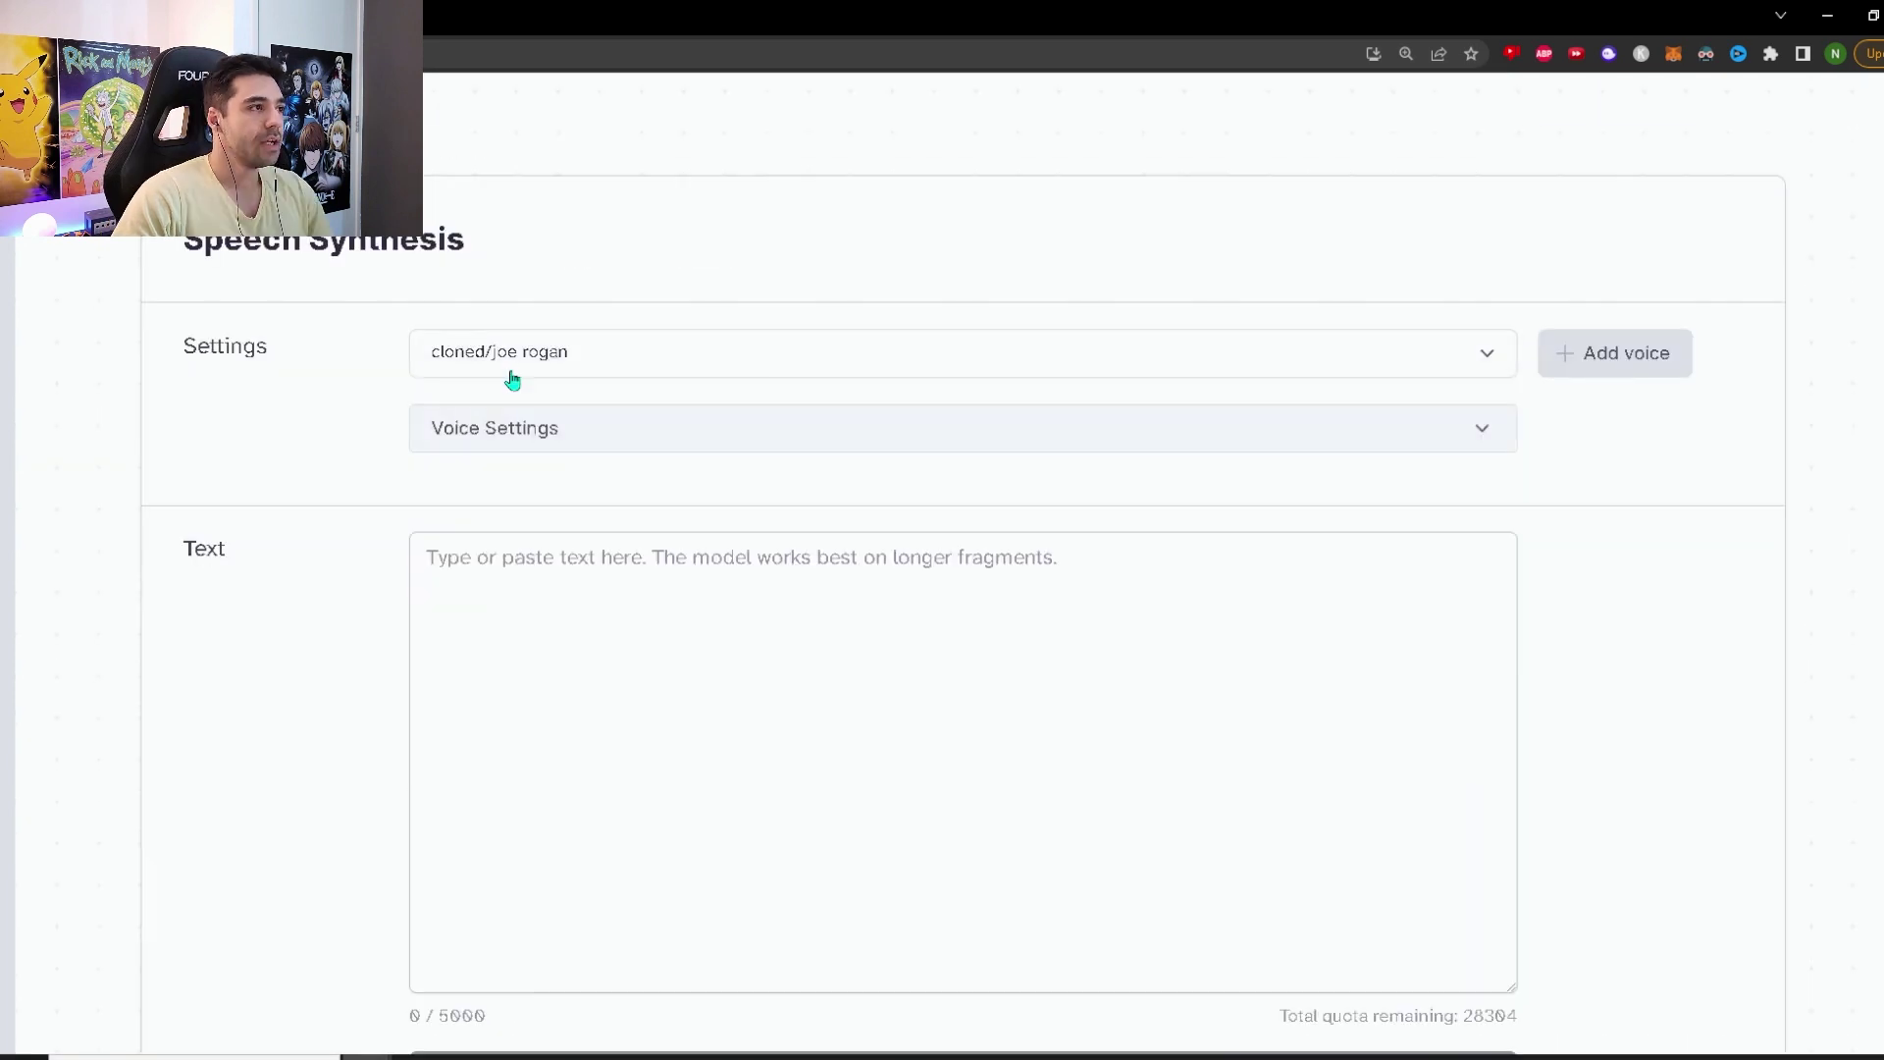
click(641, 352)
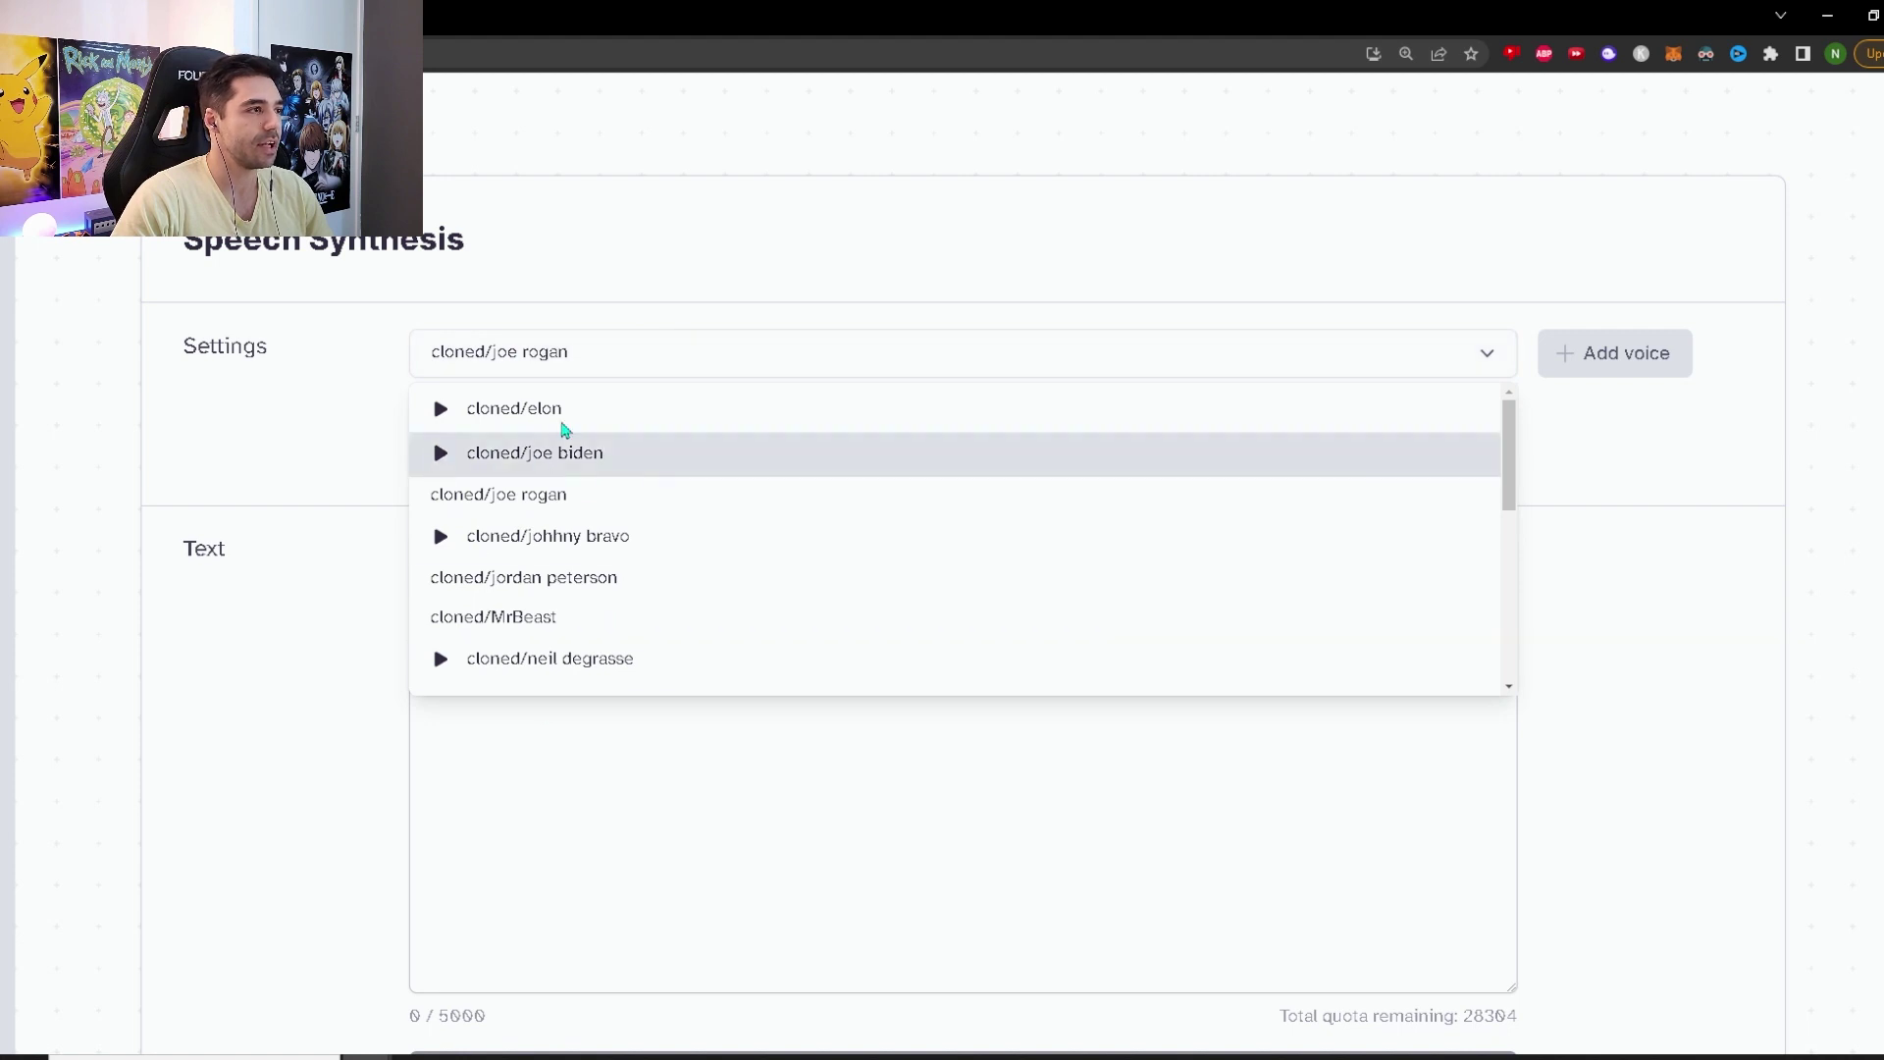
scroll(782, 565, down, 5)
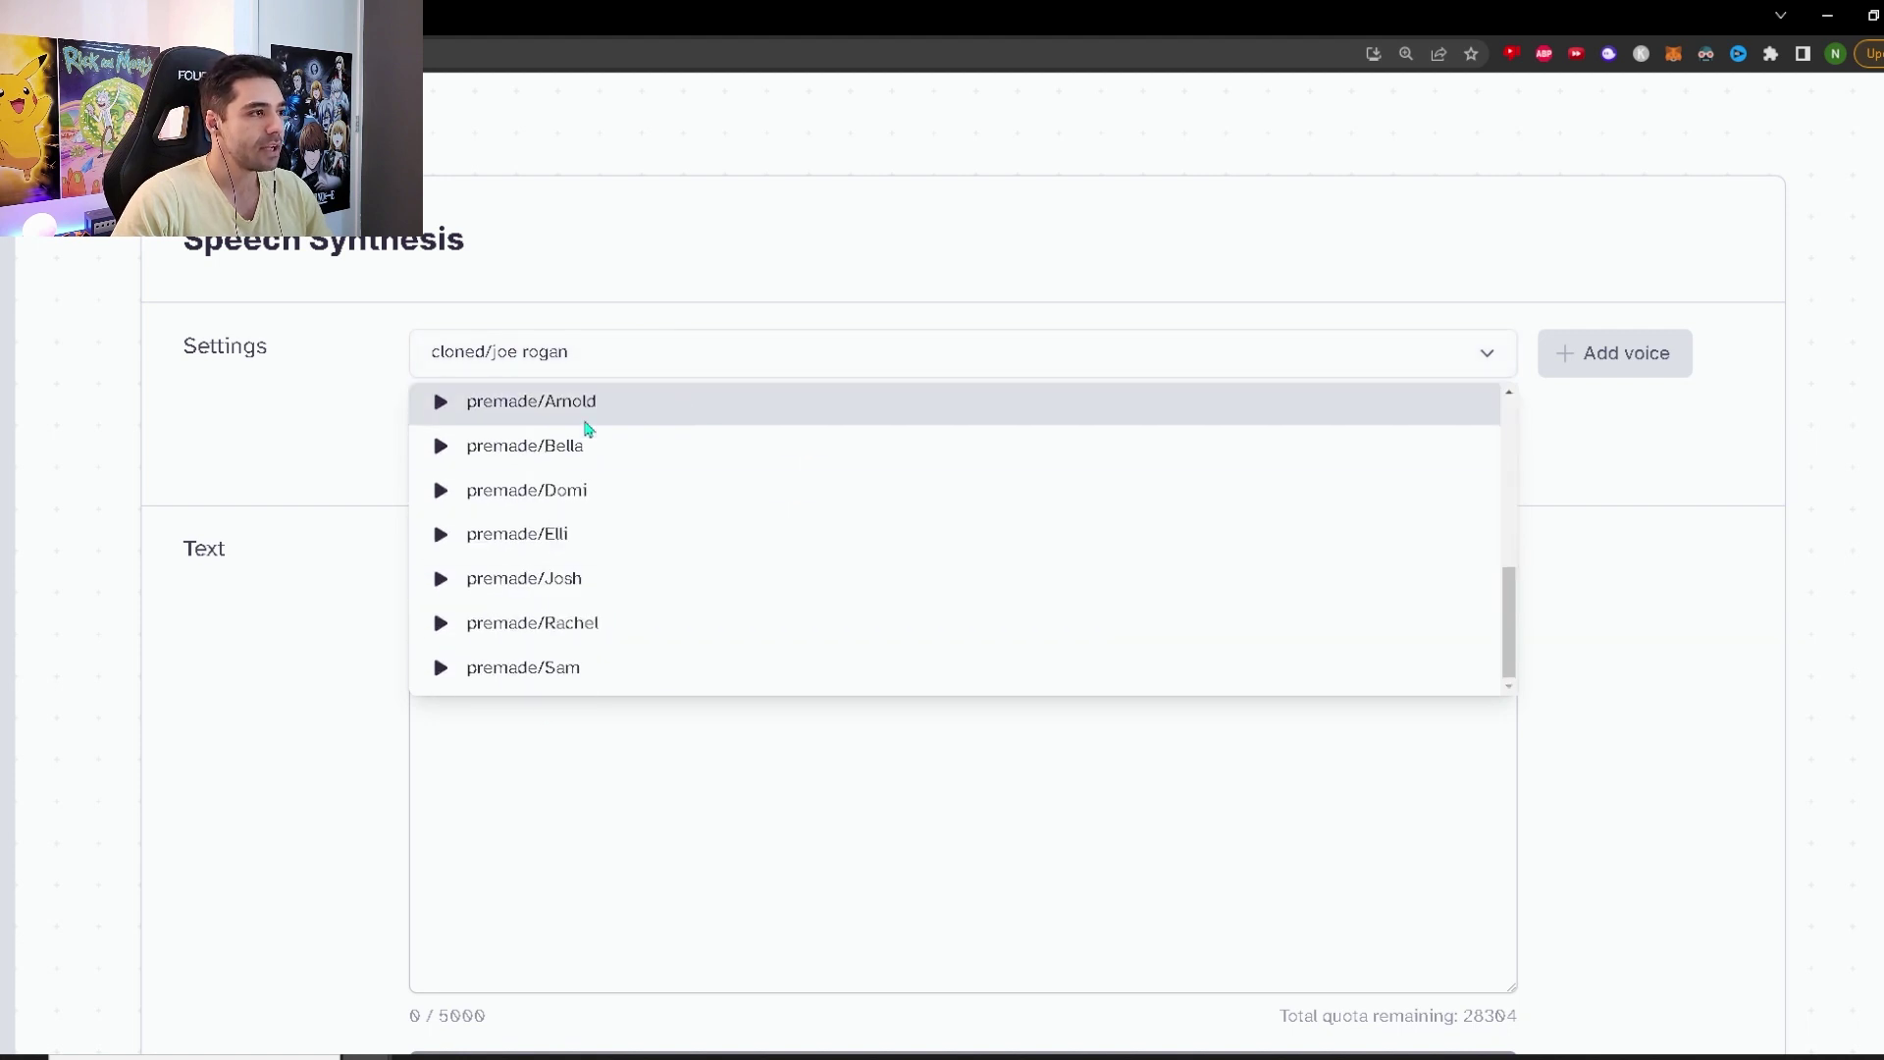
click(1261, 353)
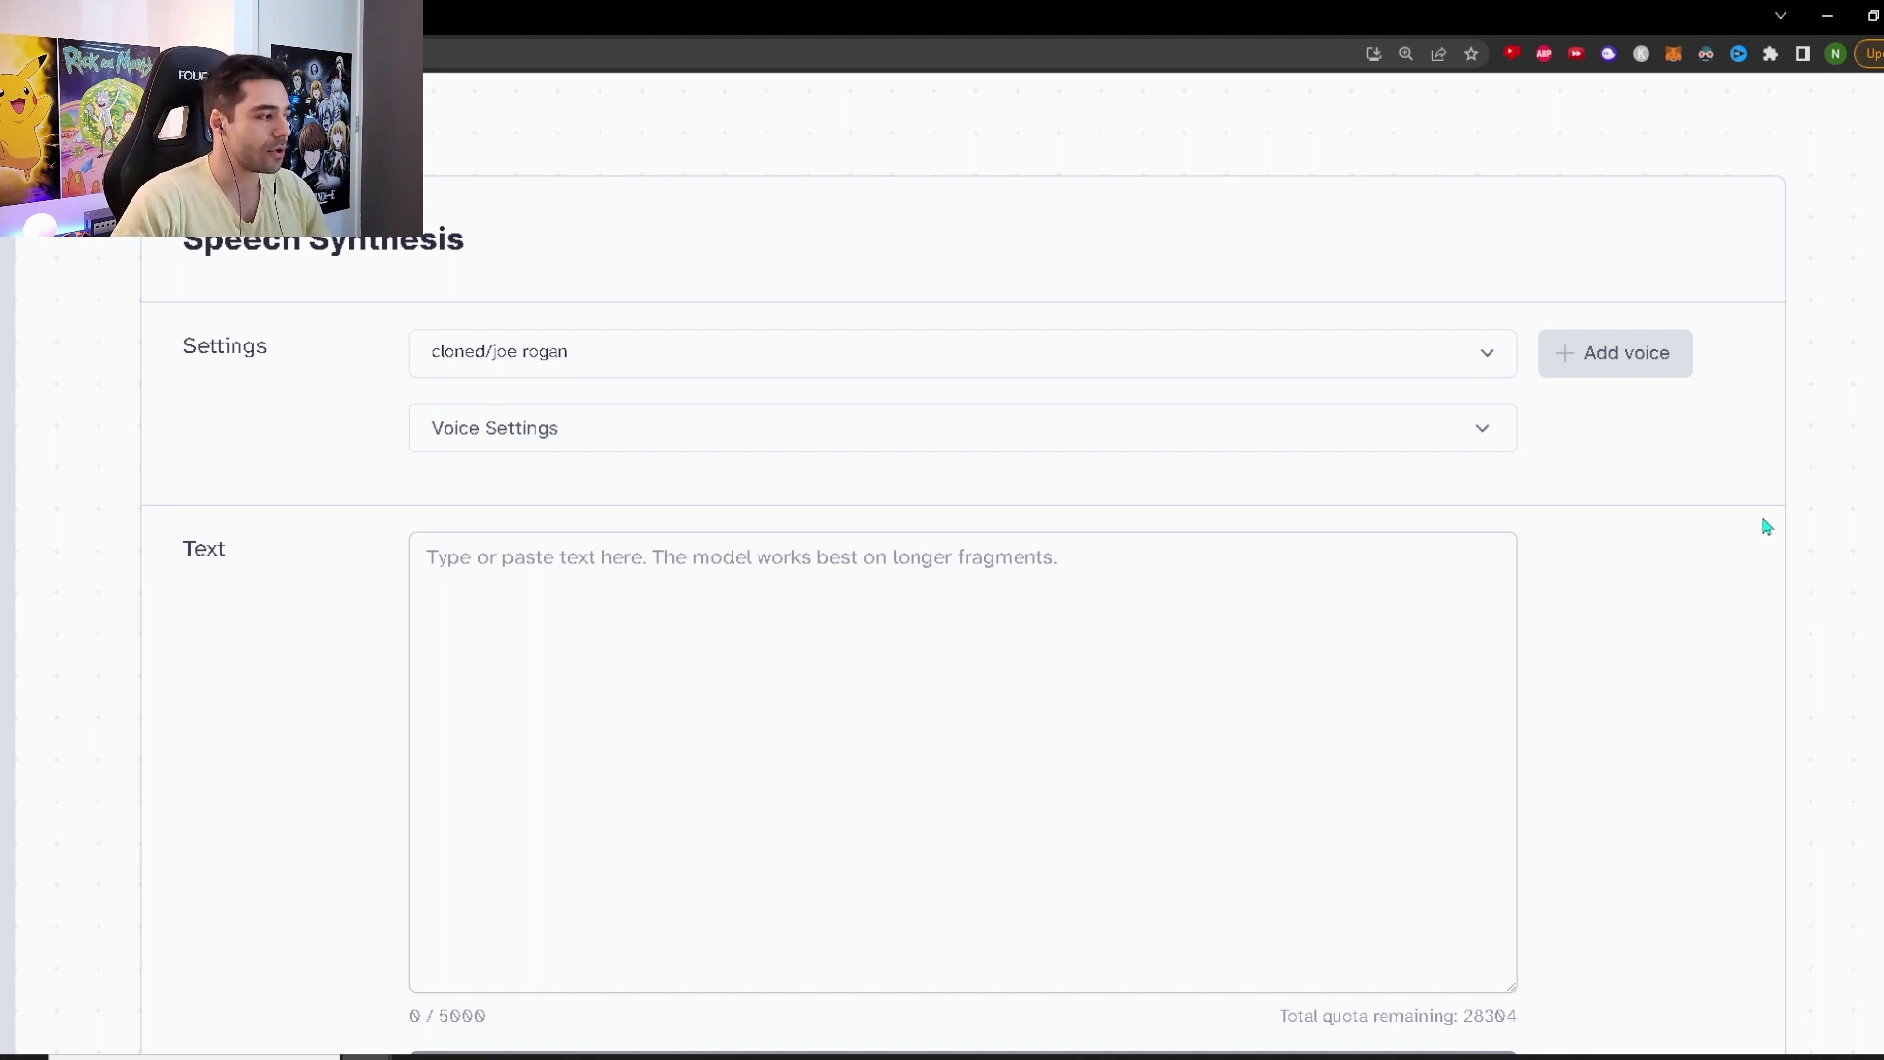
click(796, 590)
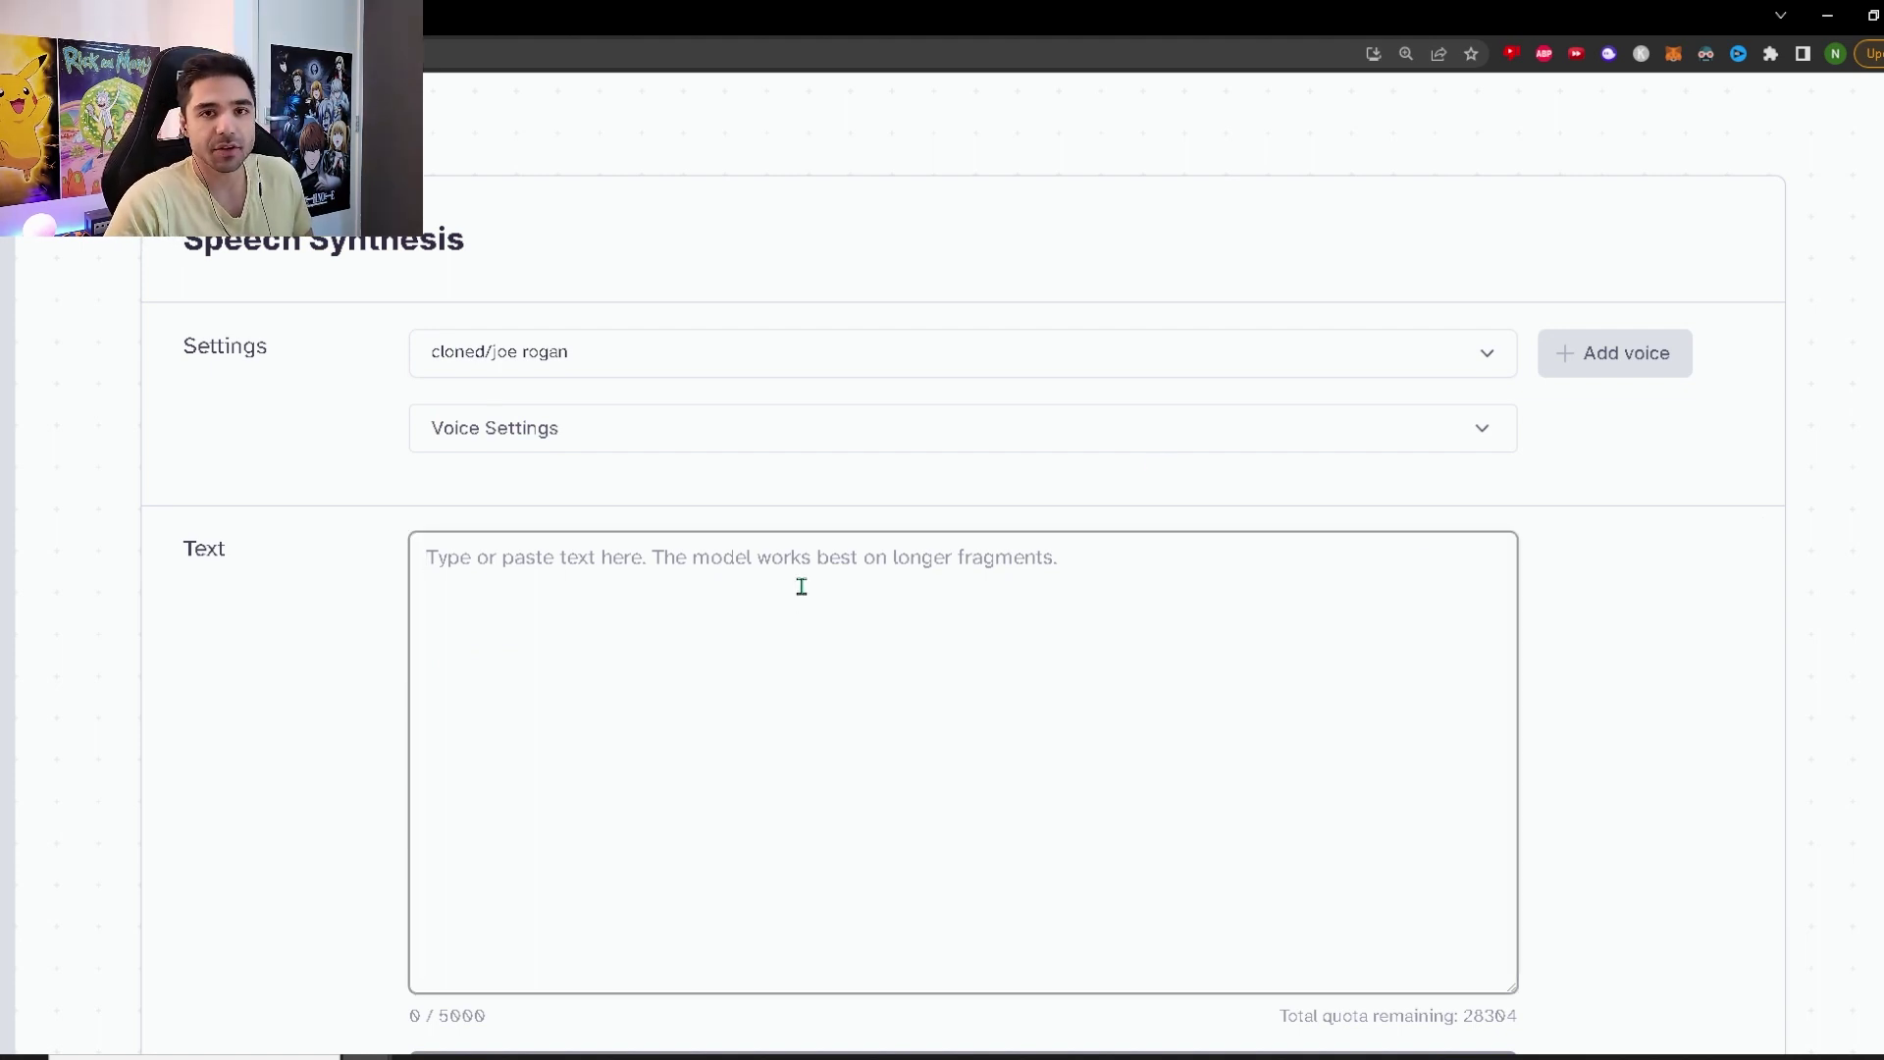
Enter "Hi guys, subscribe to viral nico, he's awesome" as the text to speak.
text(Hi guys, subscribe to vir)
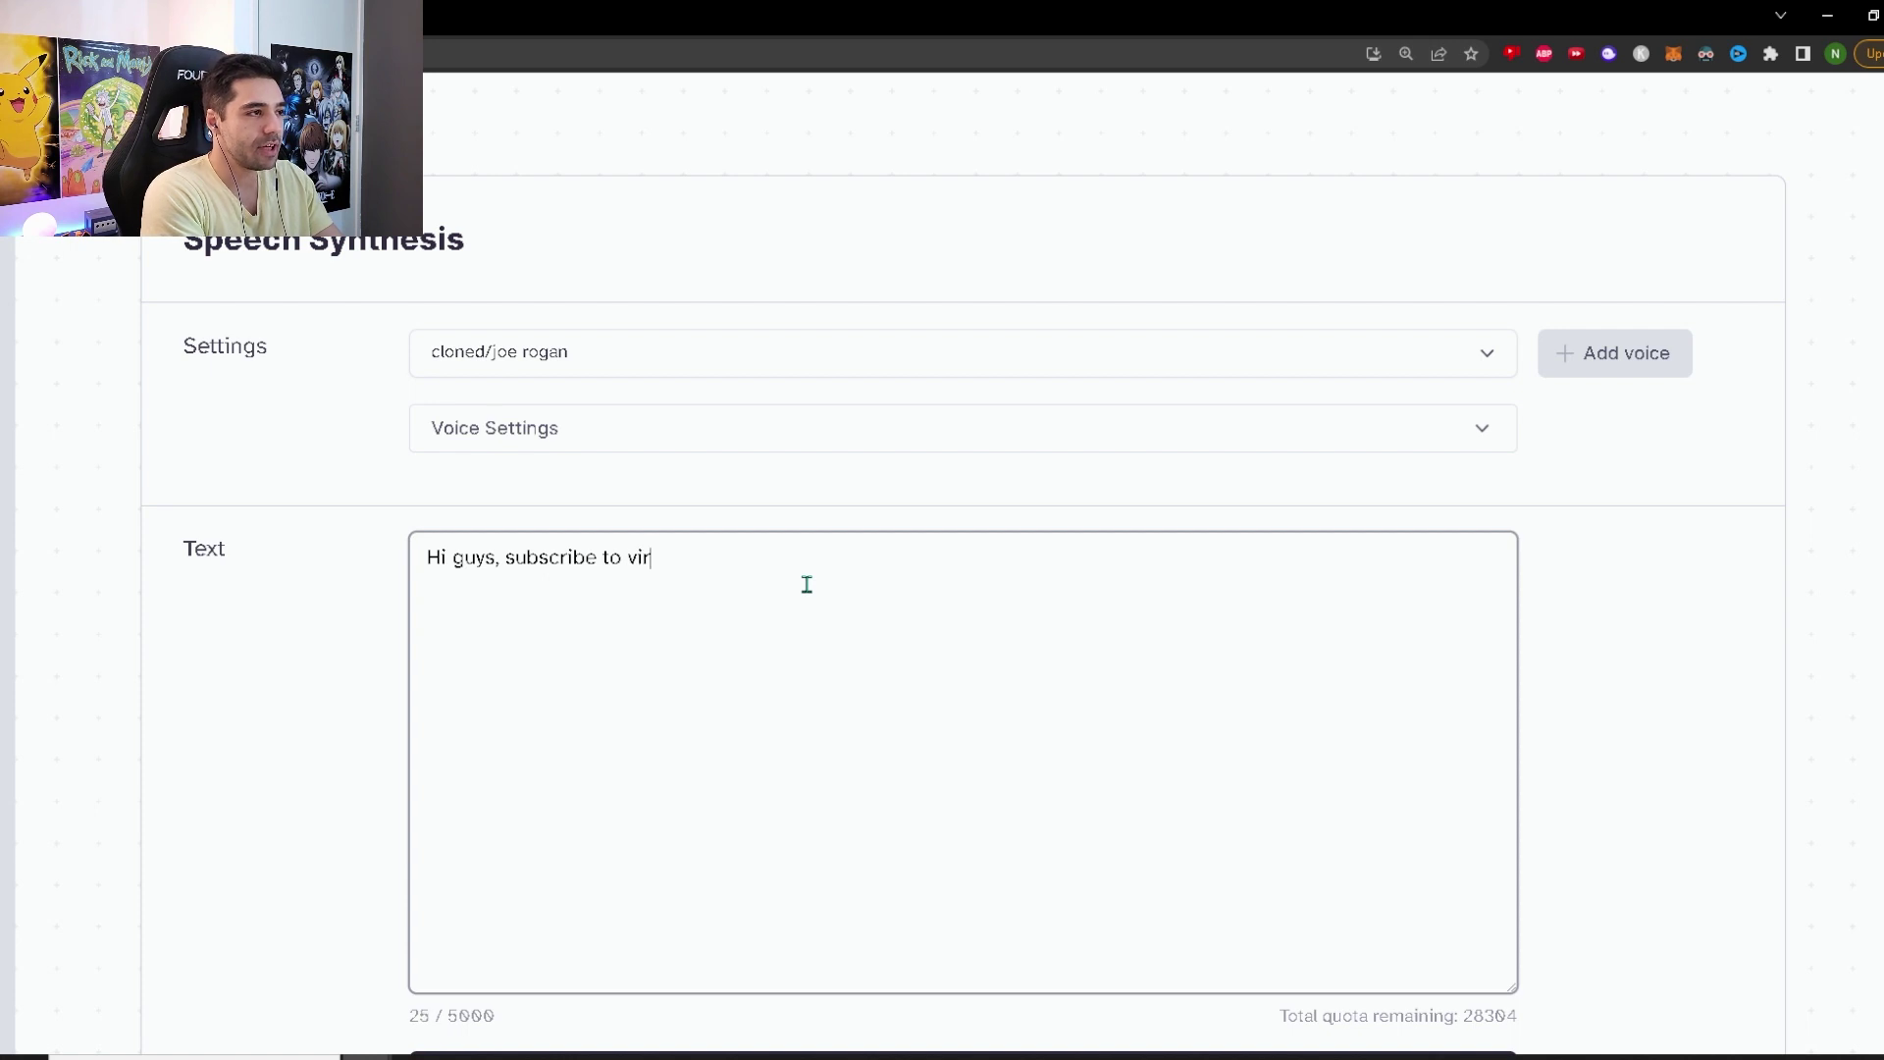
text(al nico, he's awesome)
scroll(1545, 850, down, 2)
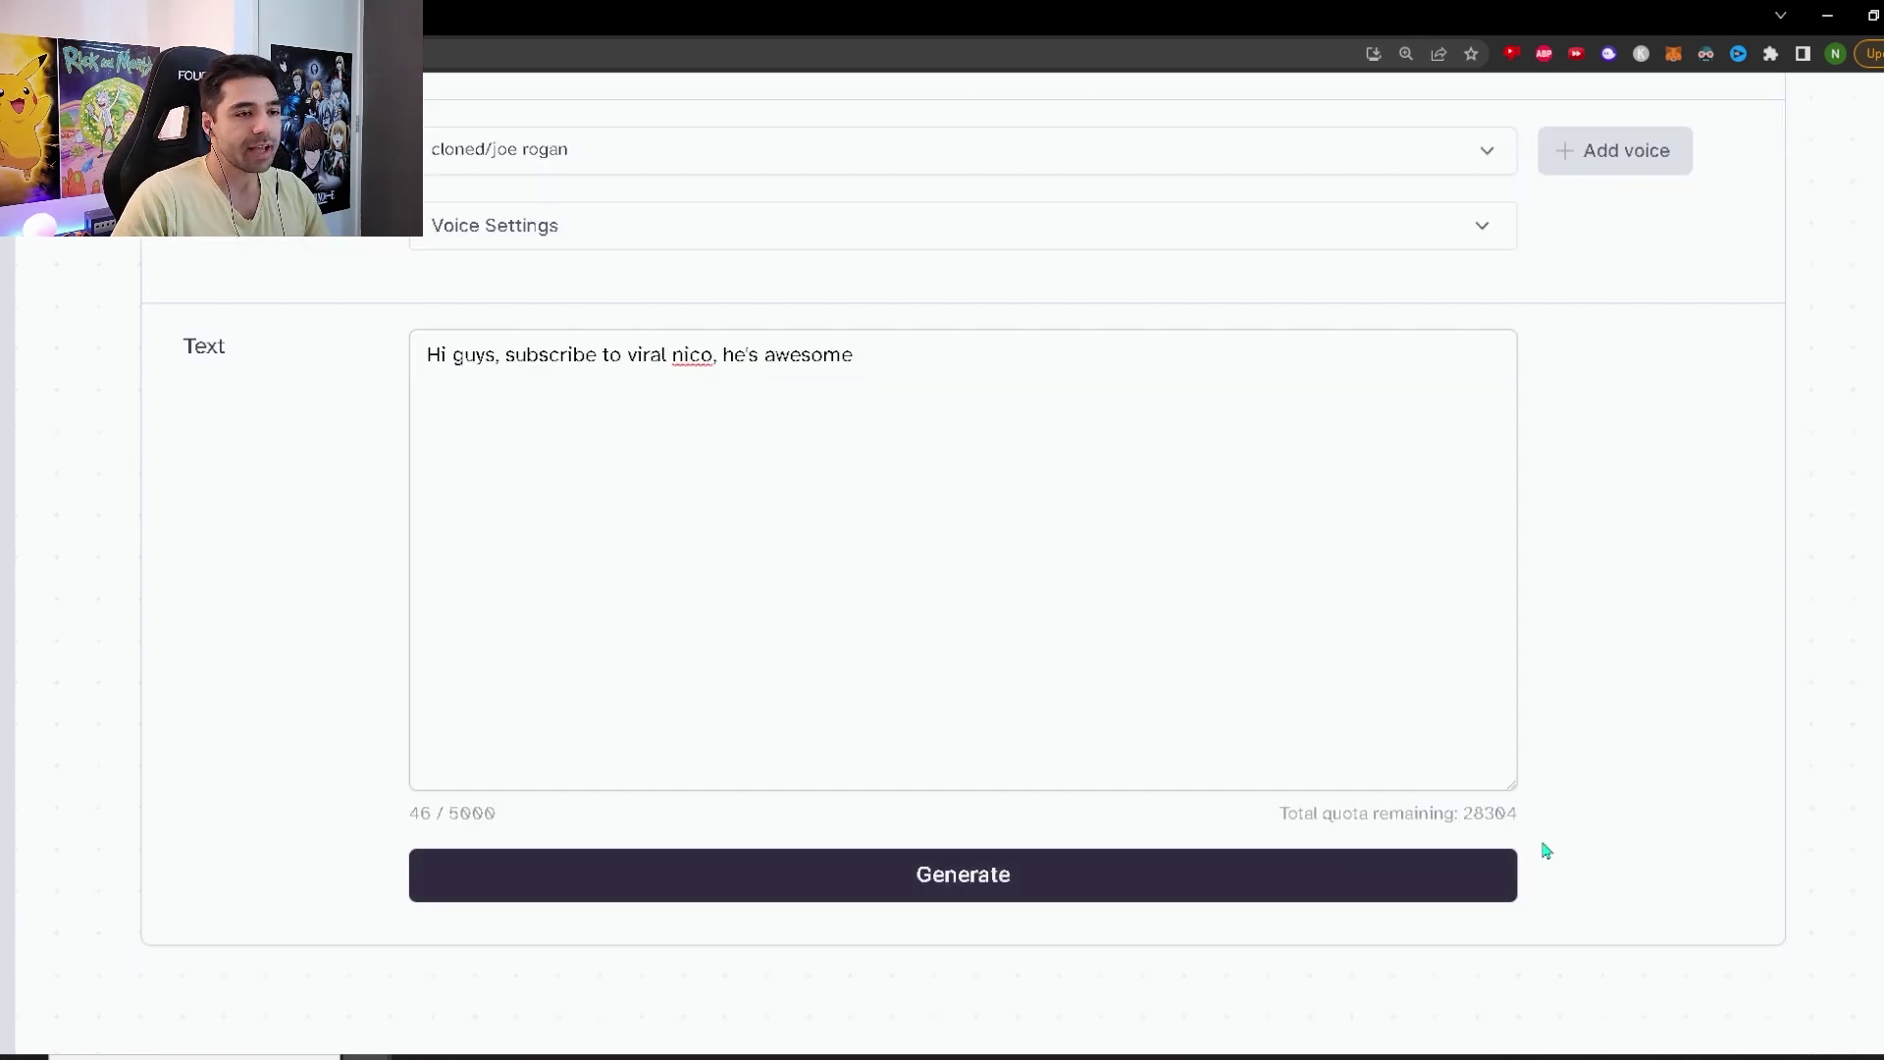
Generate the 0:03 audio clip of the sentence in joe rogan's voice.
click(967, 874)
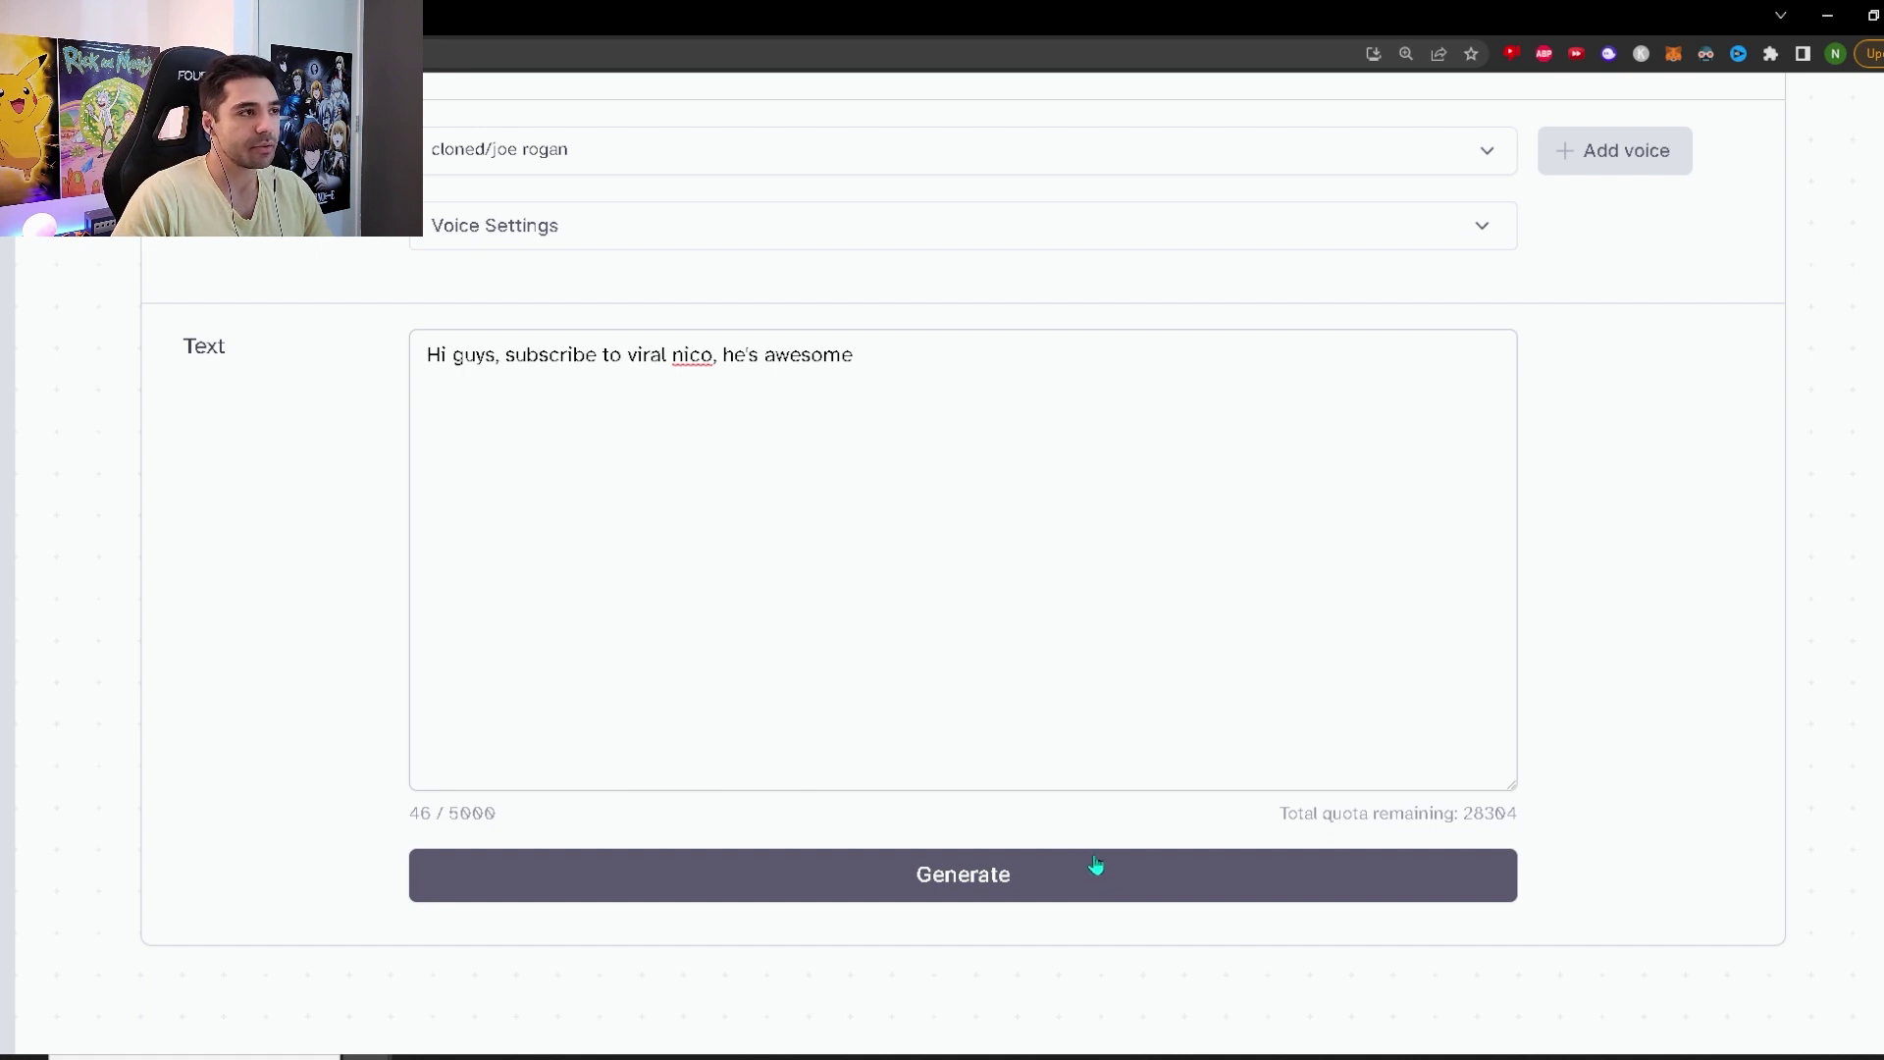
click(1096, 862)
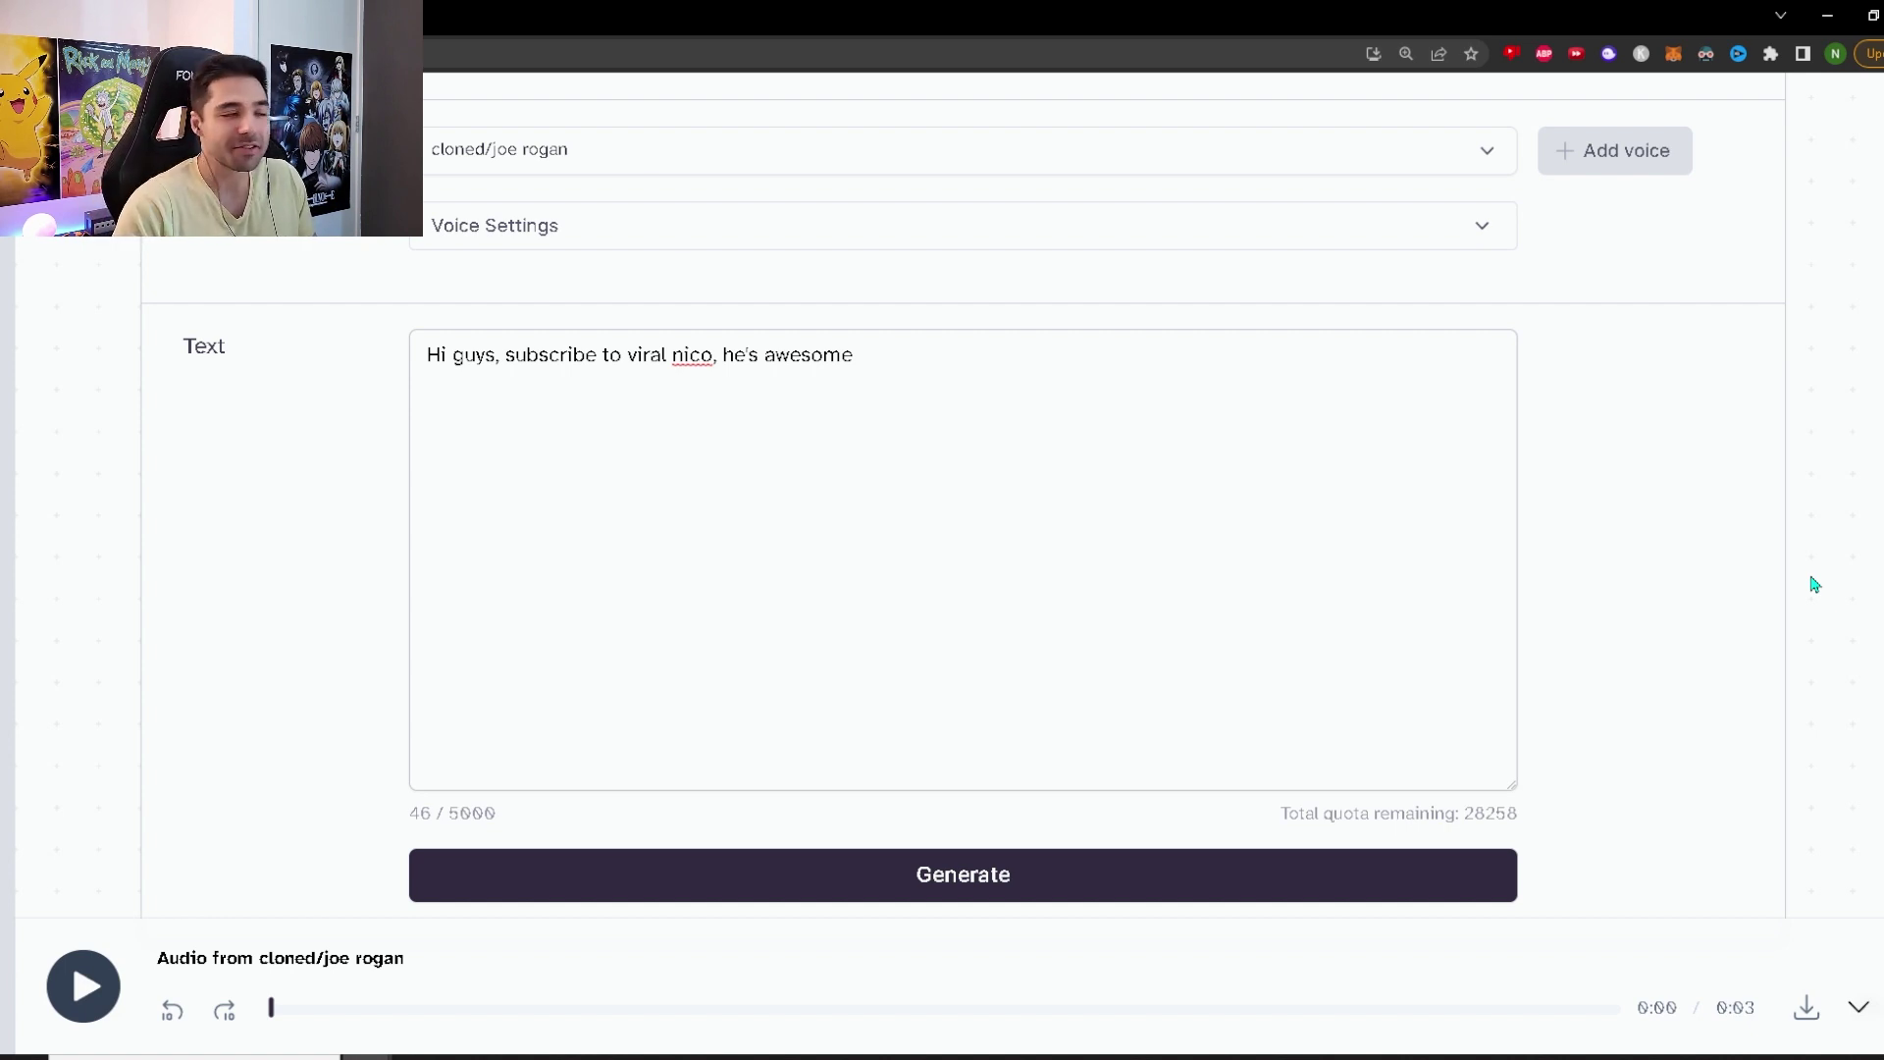
scroll(1795, 638, up, 1)
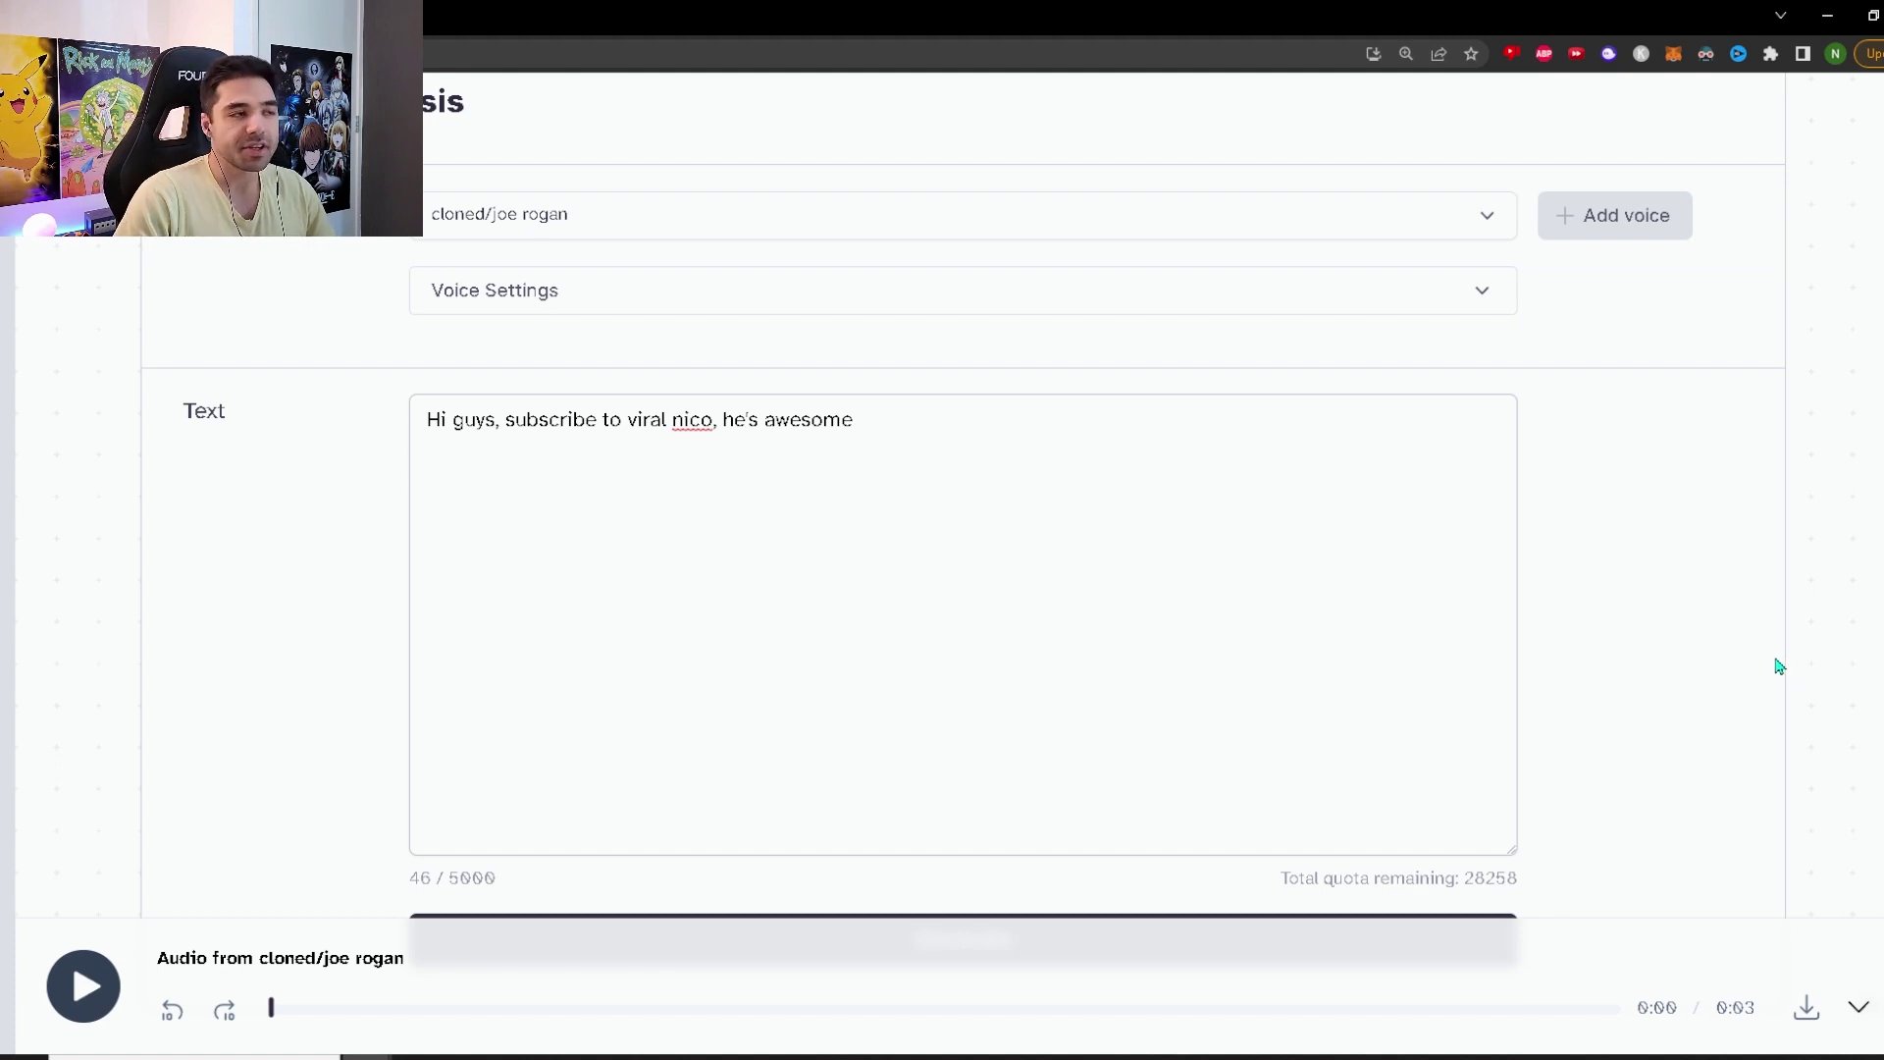
scroll(1782, 667, up, 1)
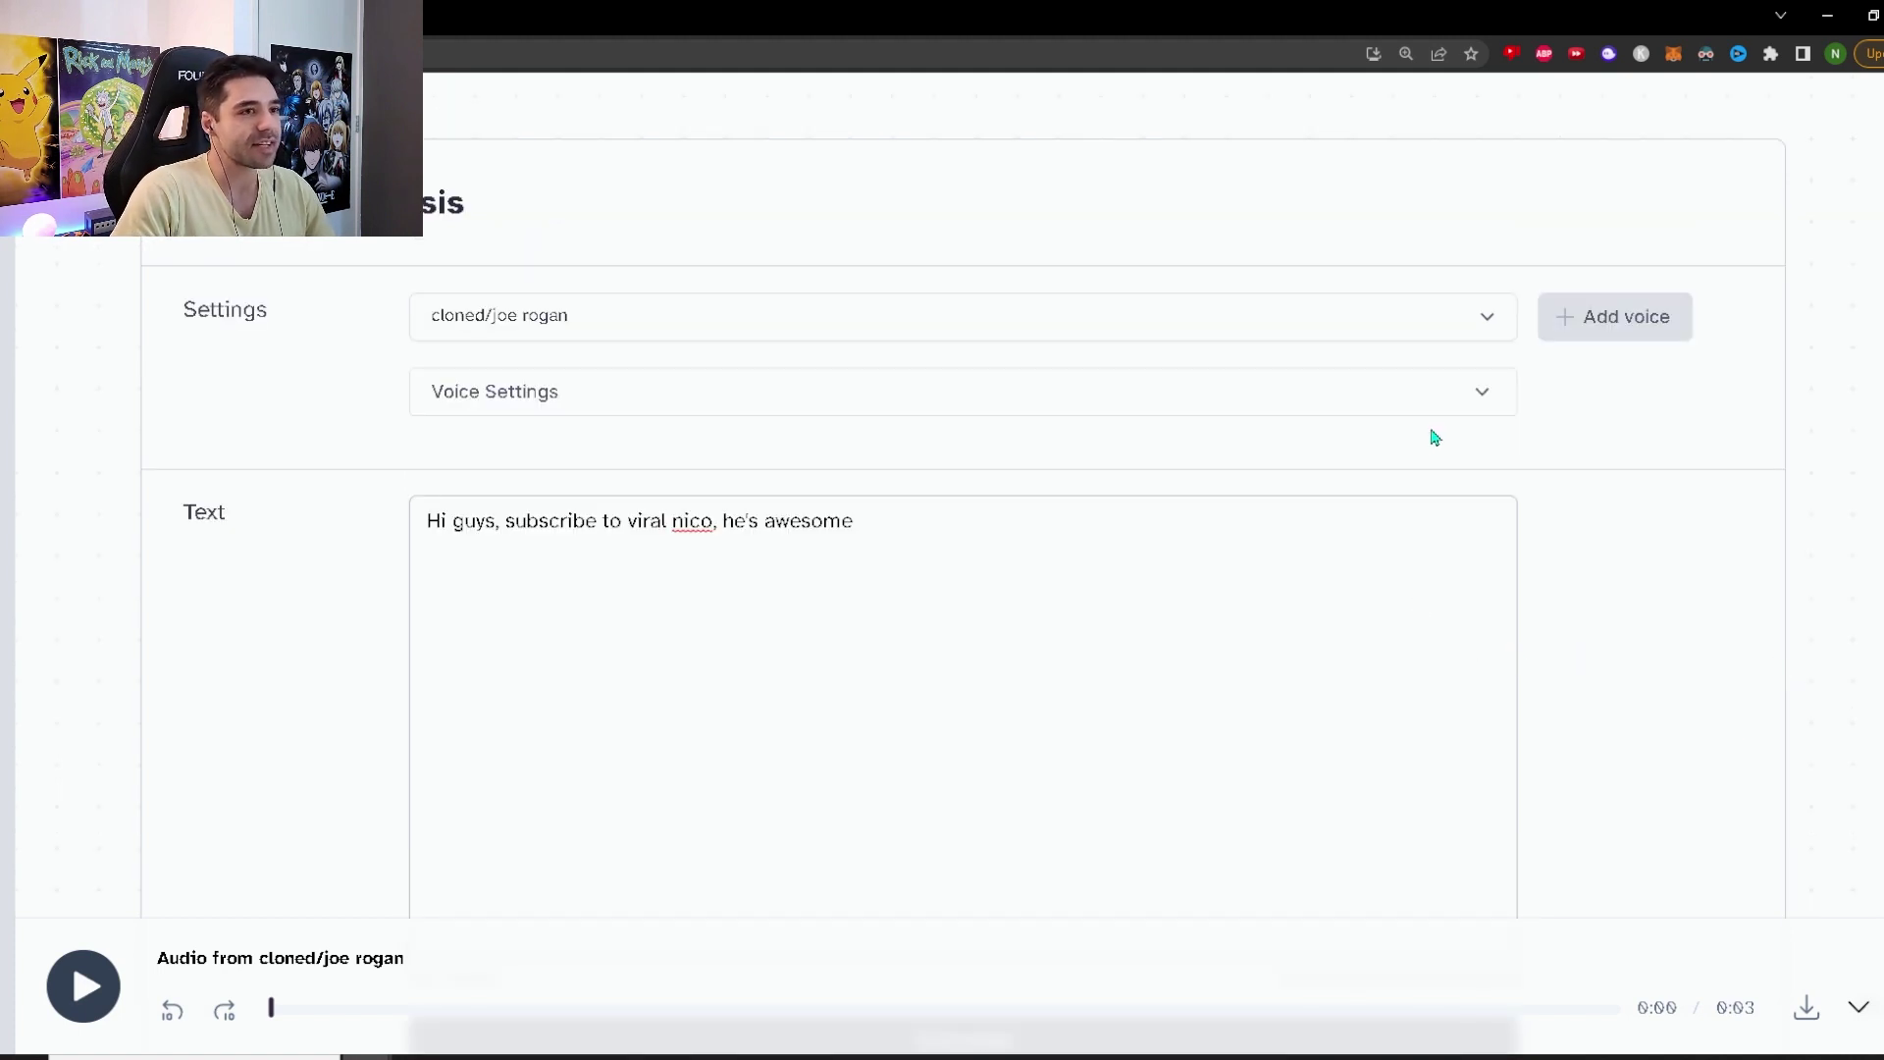
Expand Voice Settings and move joe rogan's Stability slider to maximum, then down to about 5%.
click(1493, 406)
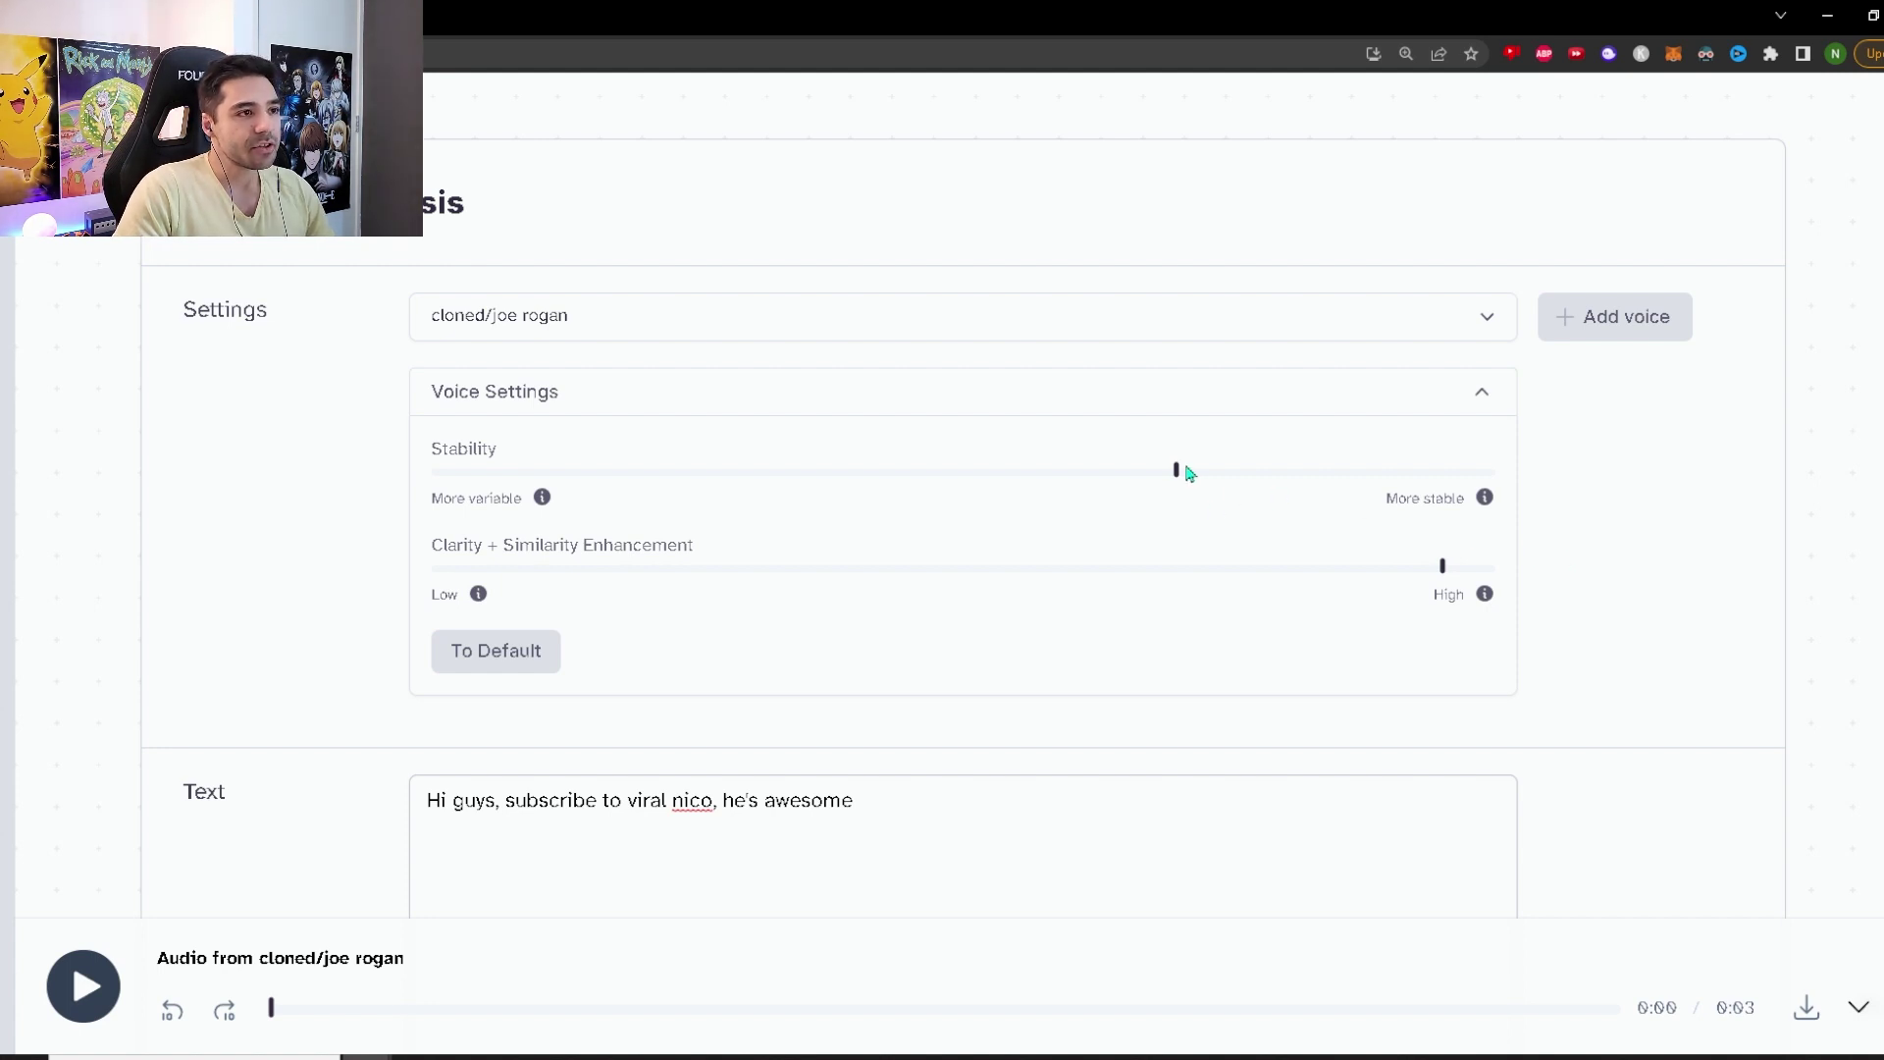
mouse_move(1110, 475)
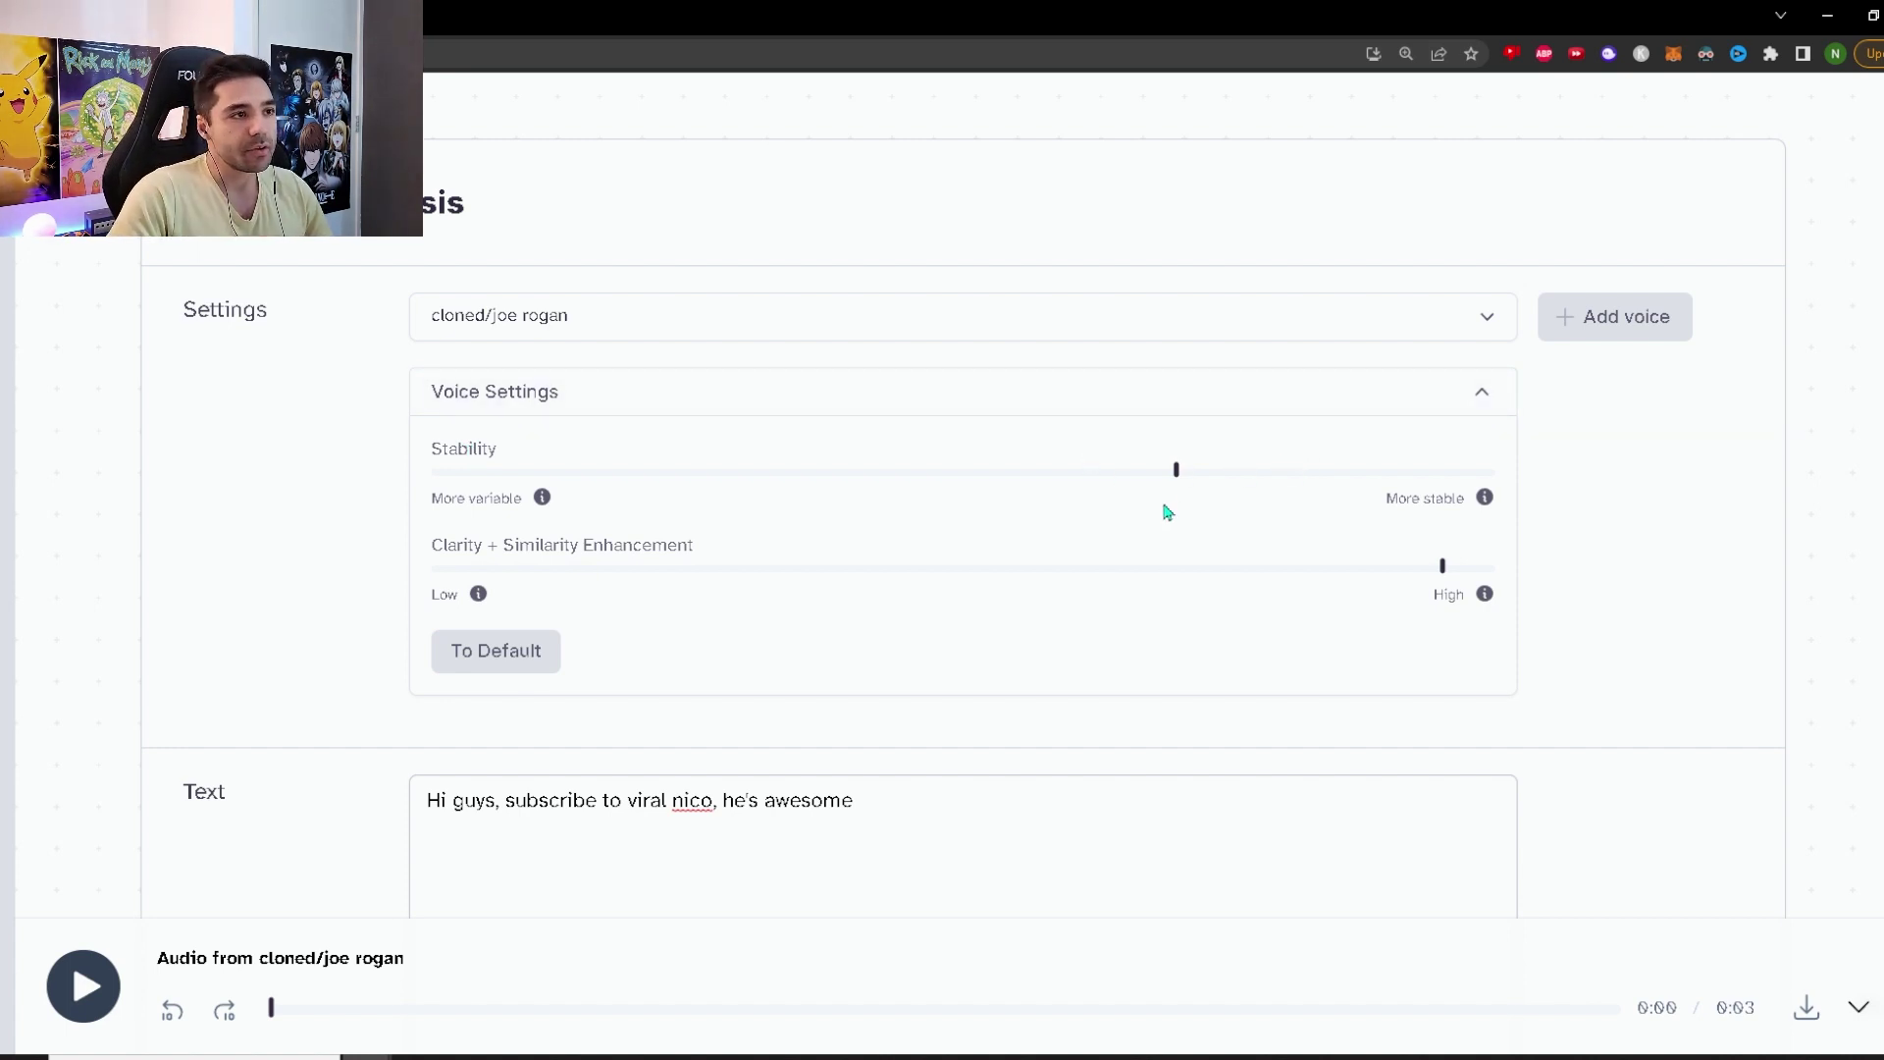
drag(1176, 470, 1454, 470)
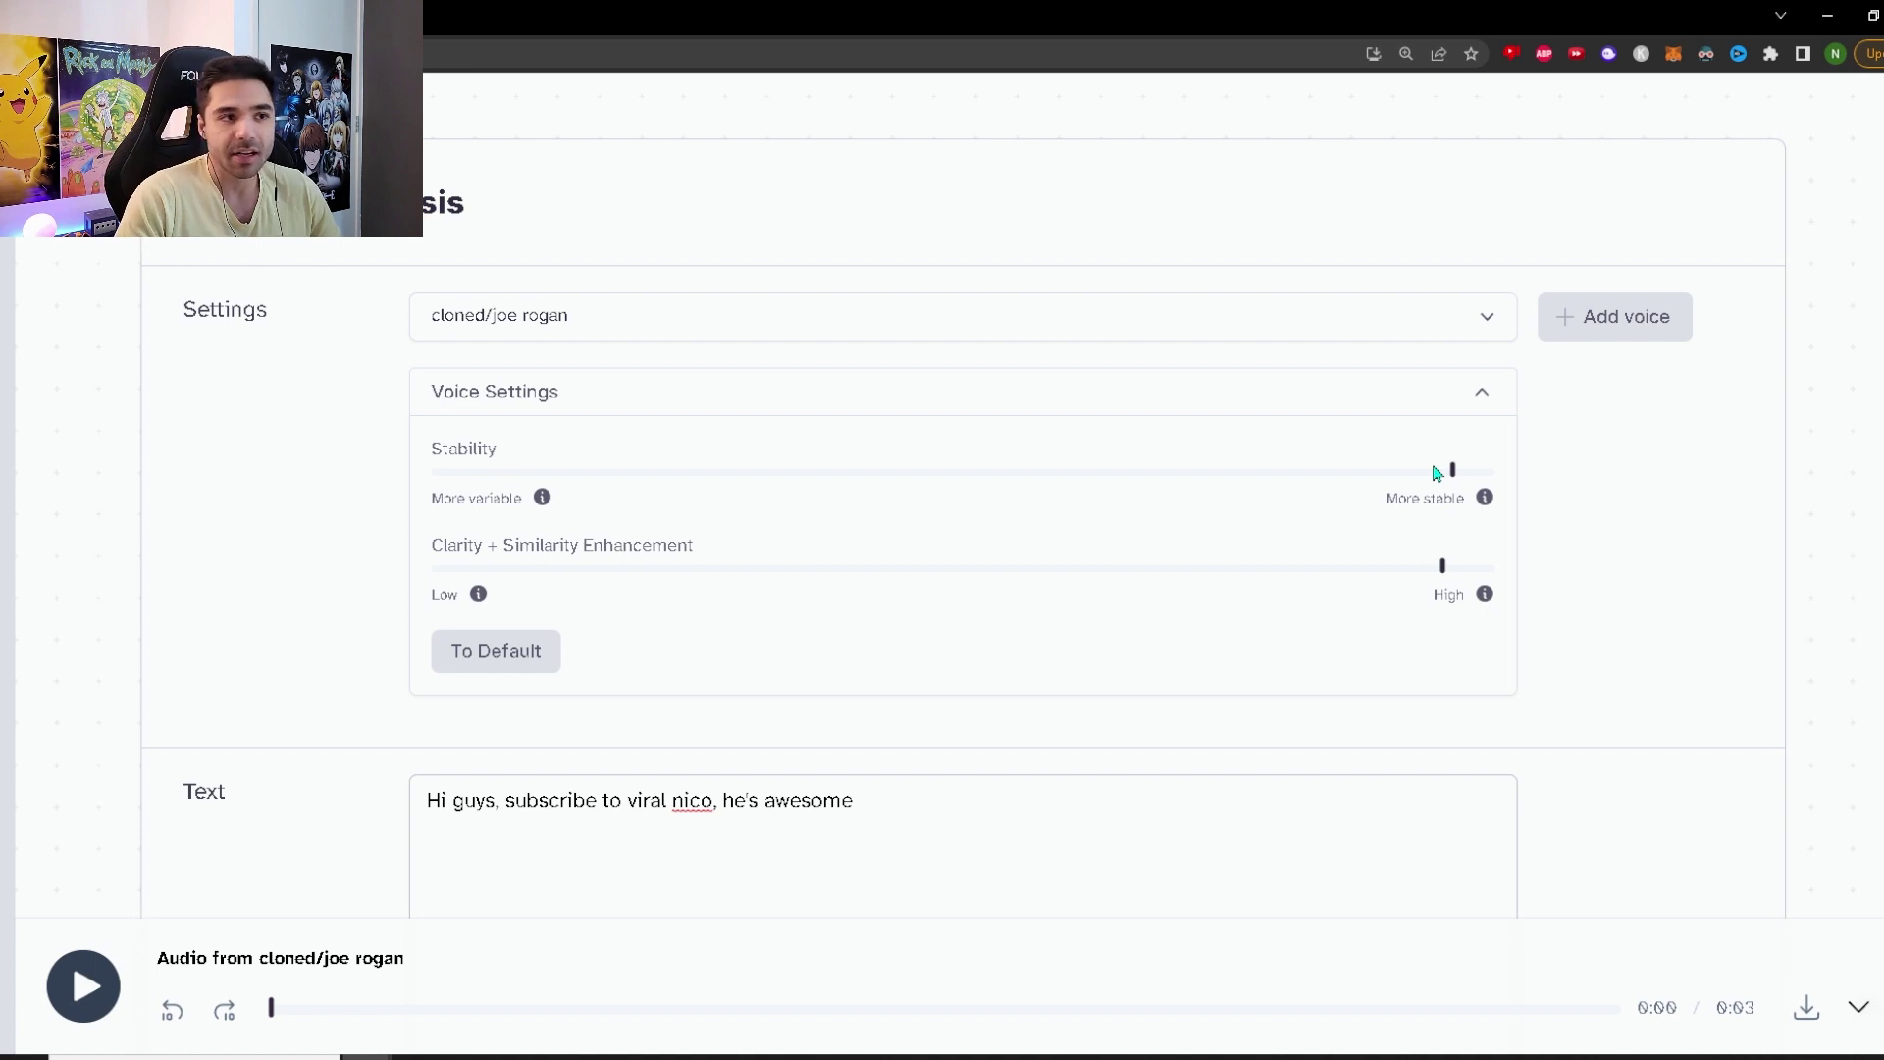
mouse_move(1453, 485)
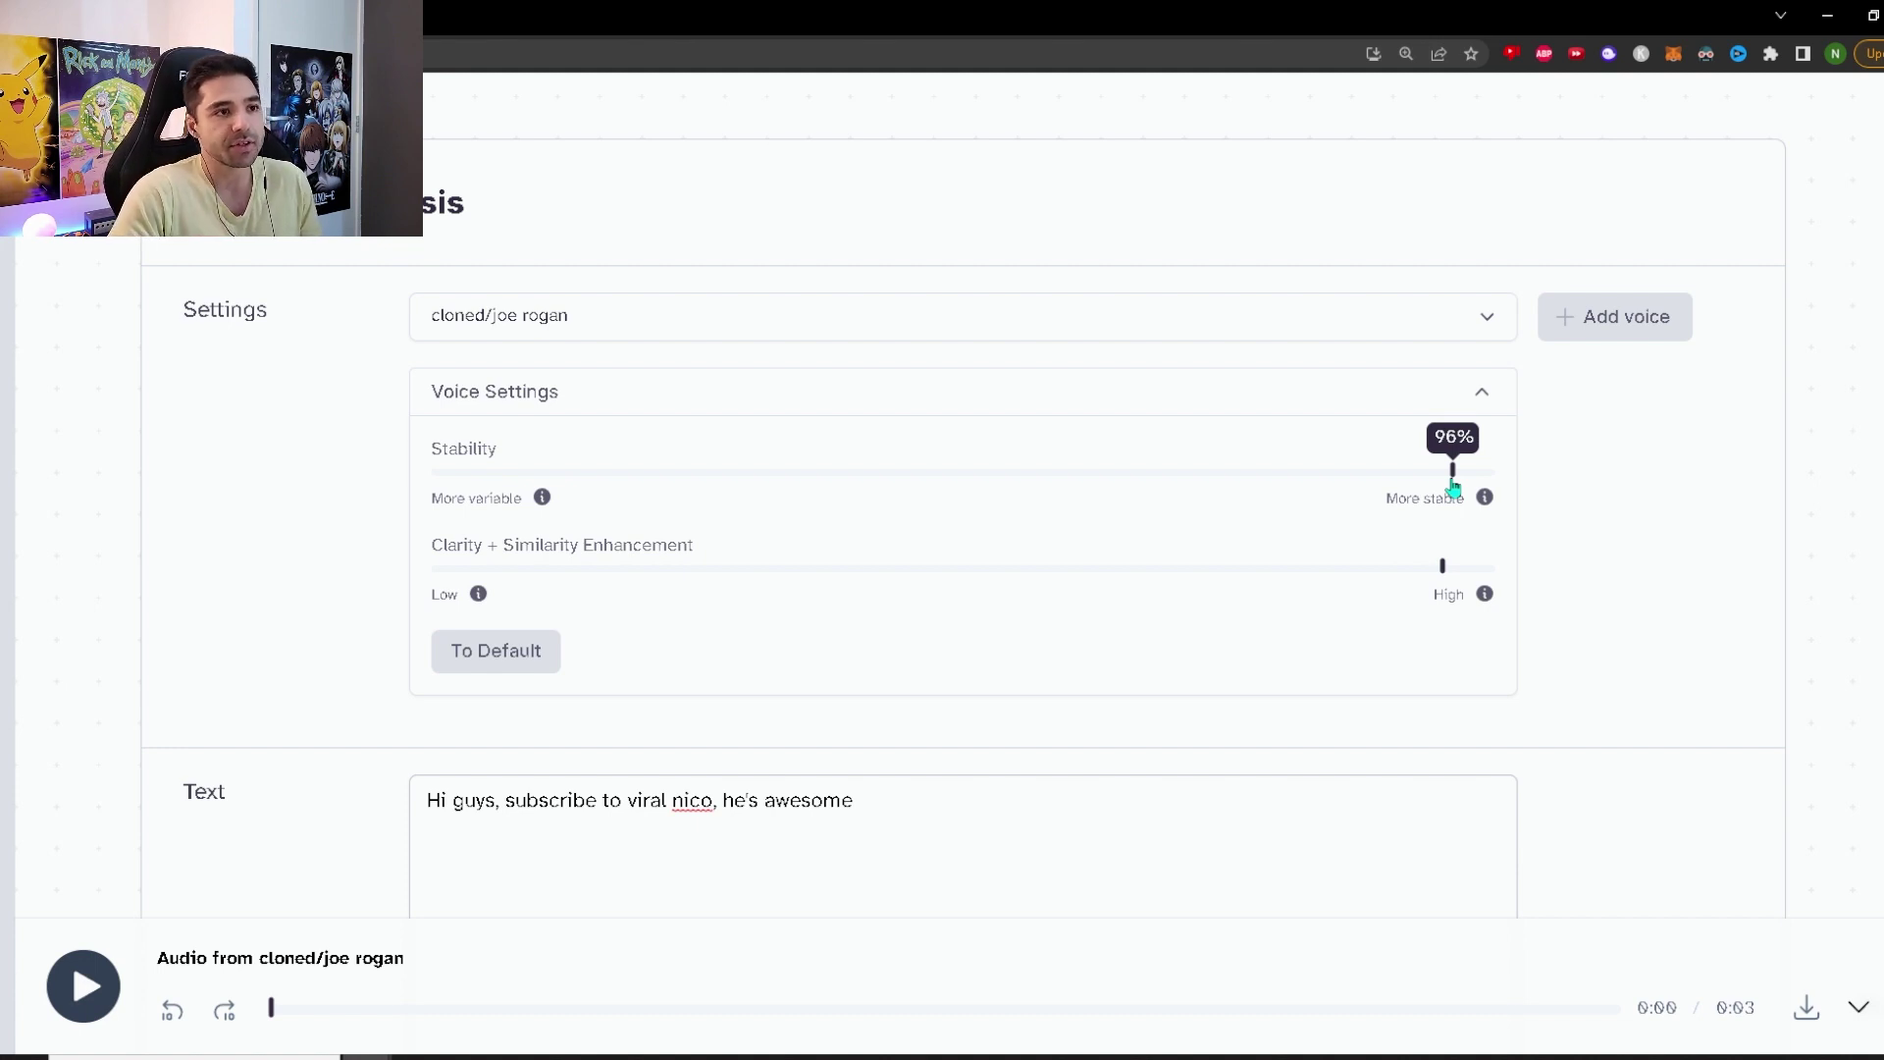
drag(1453, 485, 1448, 539)
drag(1445, 473, 508, 498)
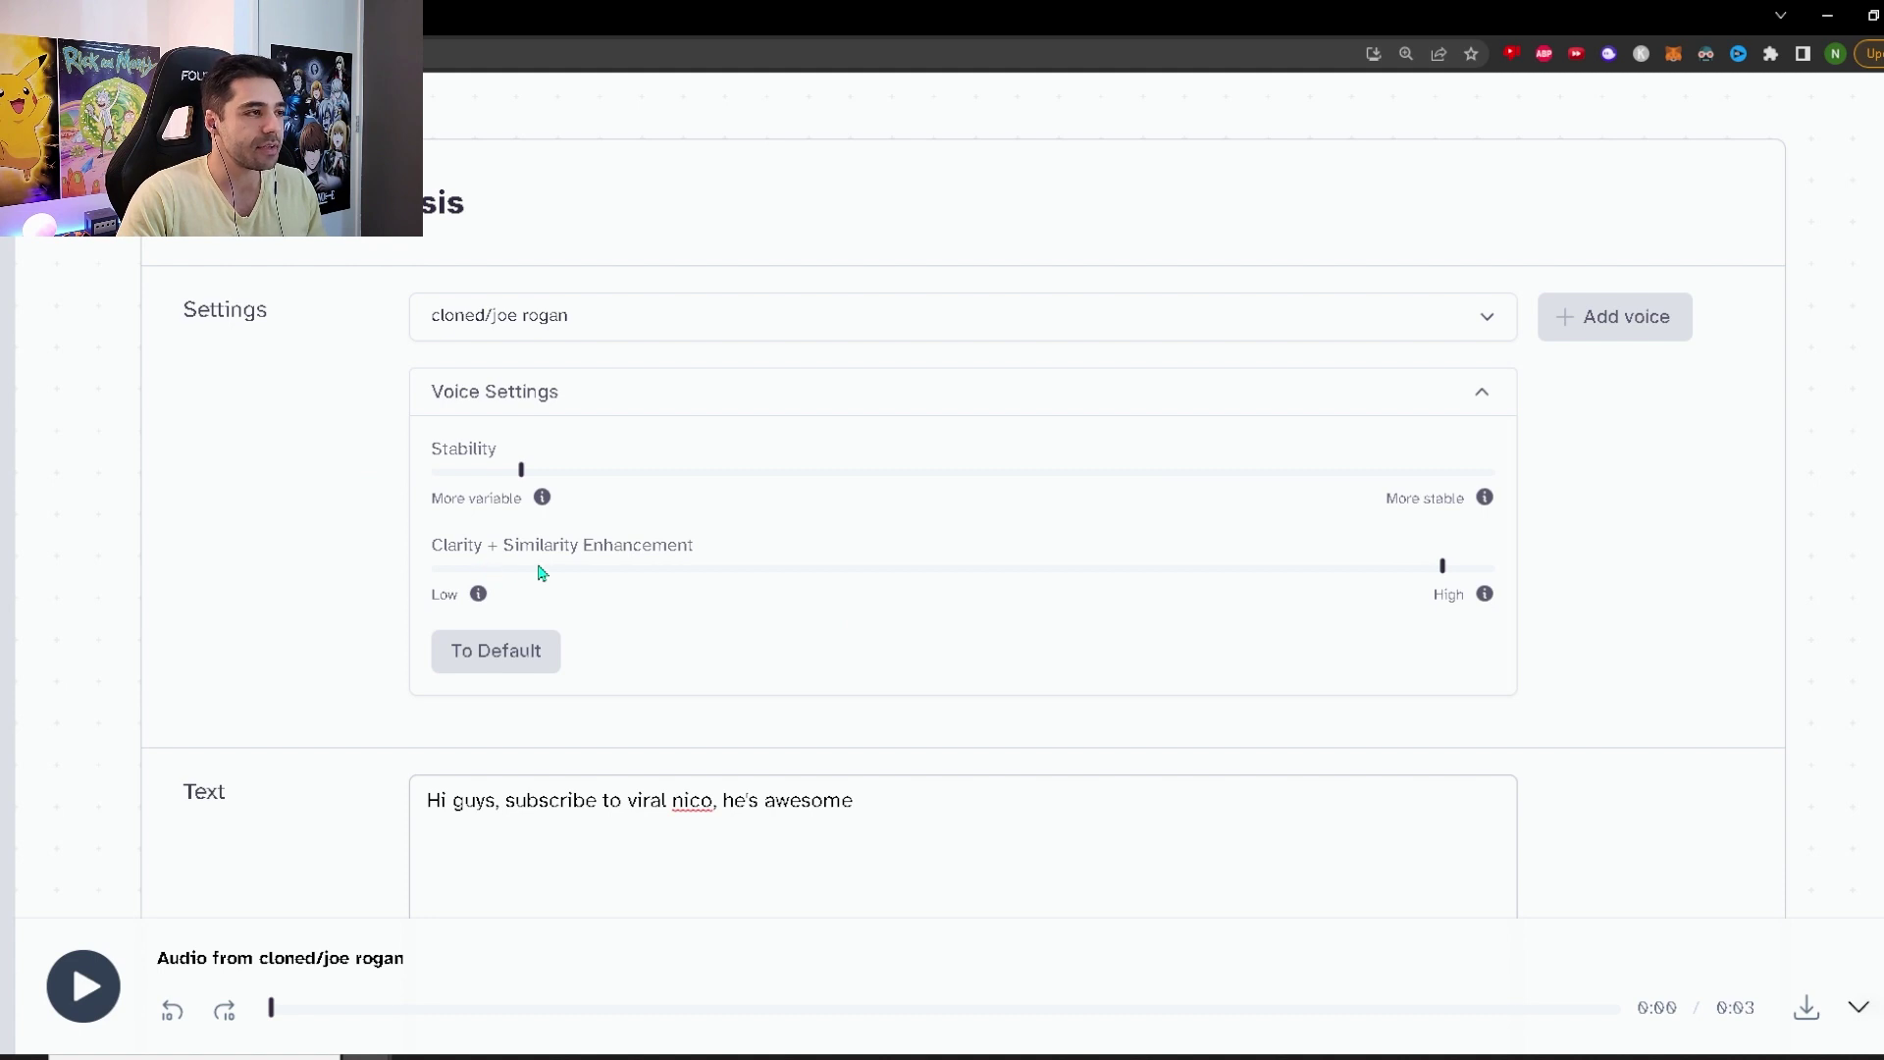
Lower Clarity + Similarity Enhancement from 95% to about 88%, keeping Stability low.
mouse_move(1446, 574)
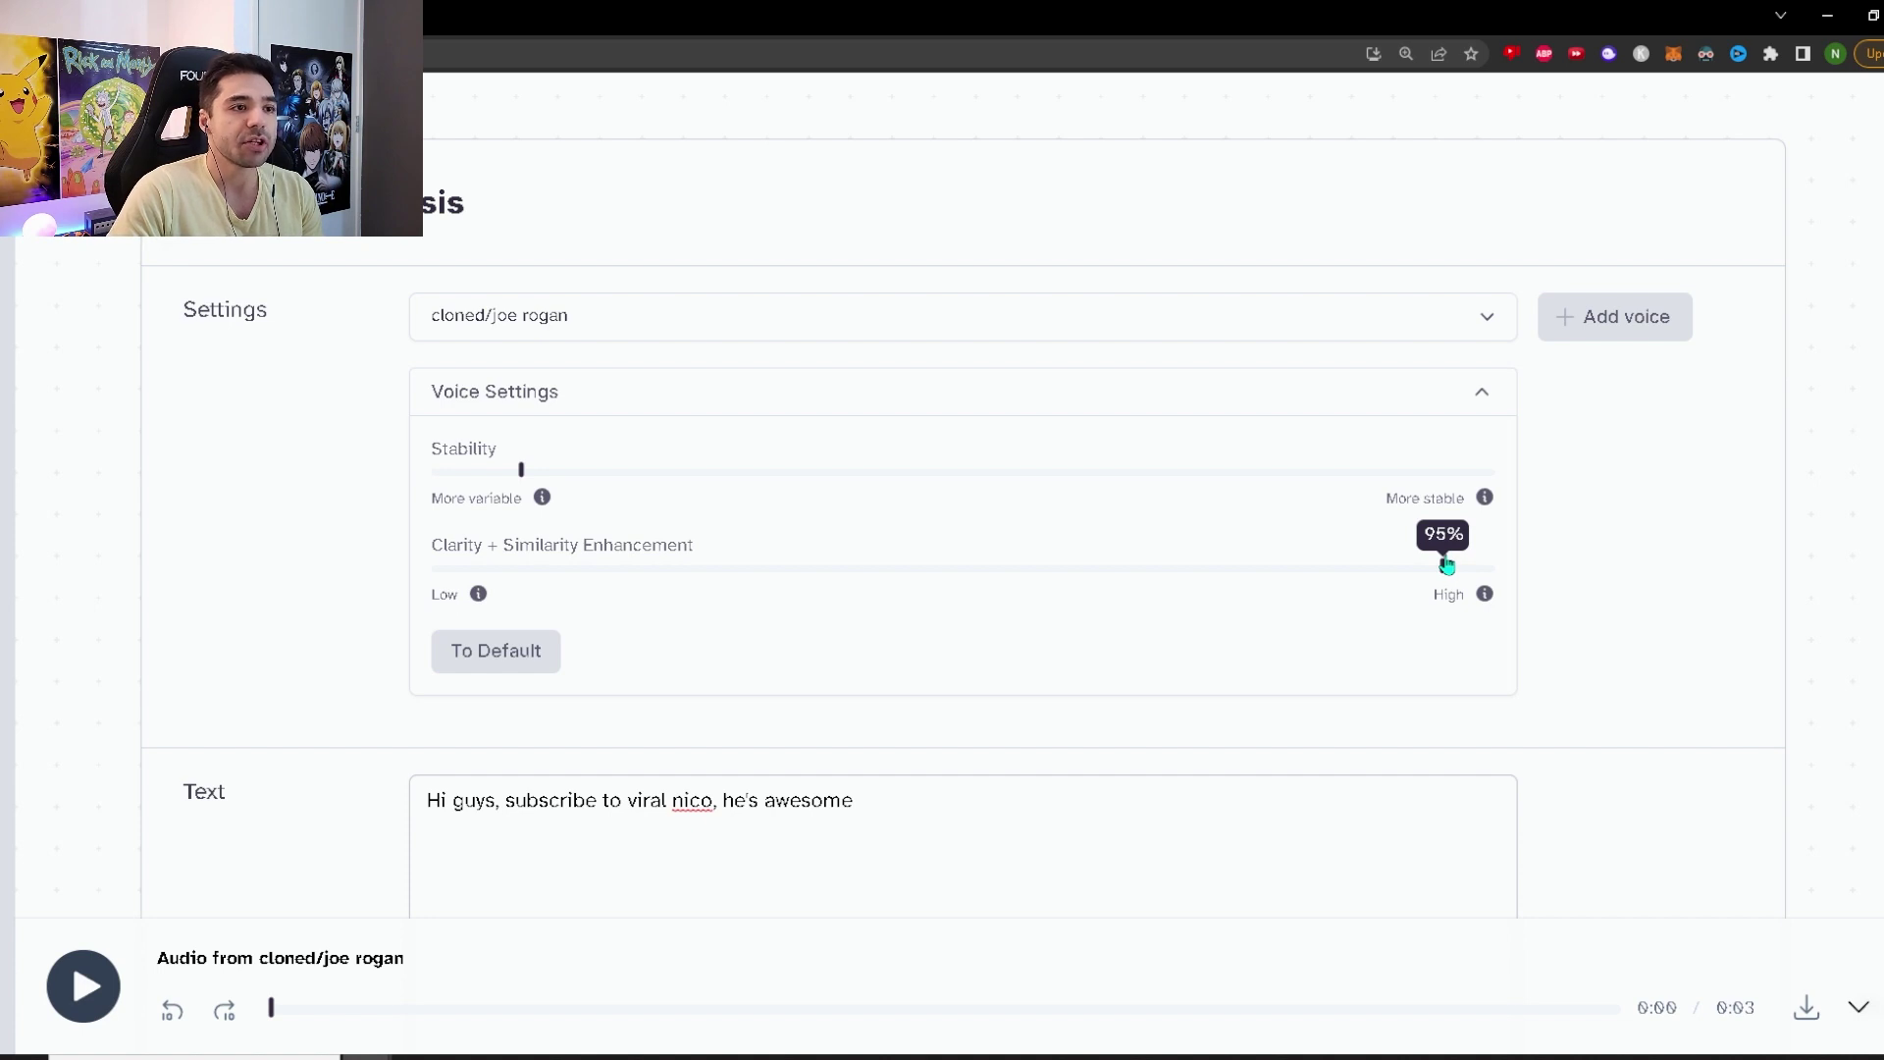
drag(1449, 566, 1365, 563)
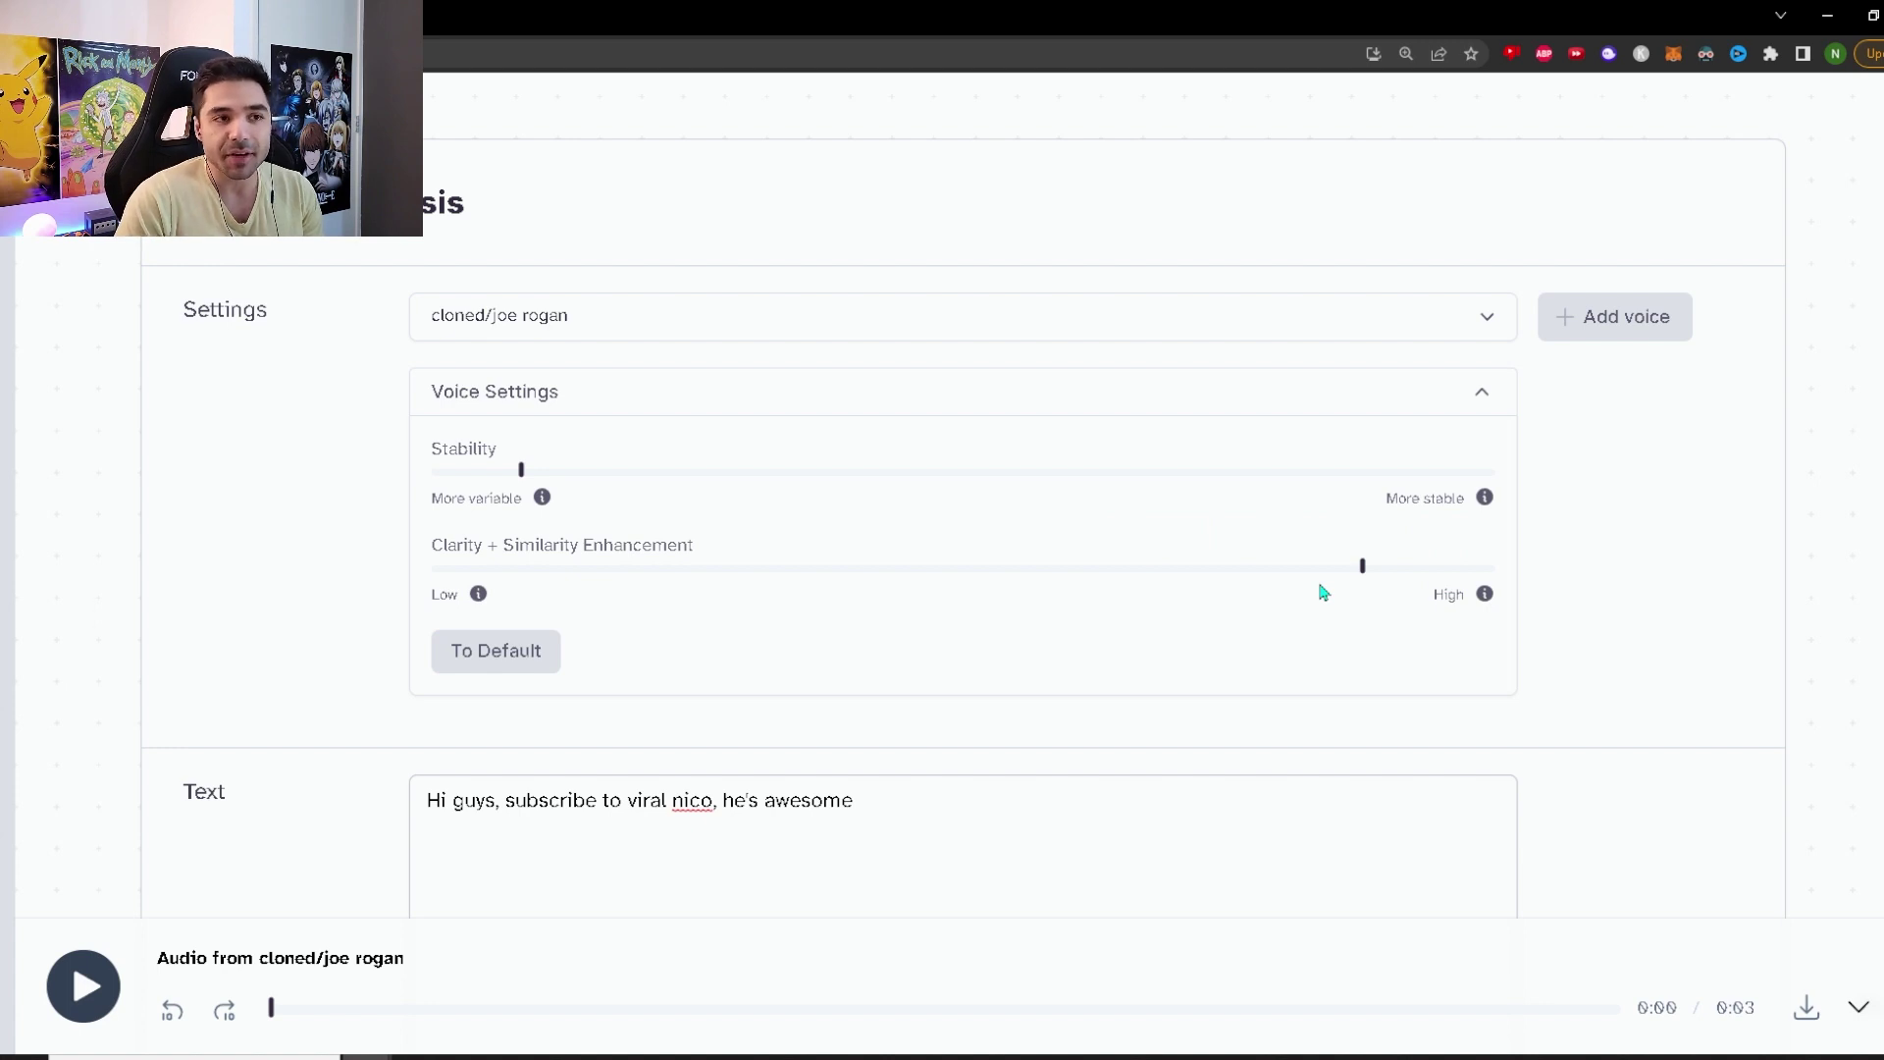